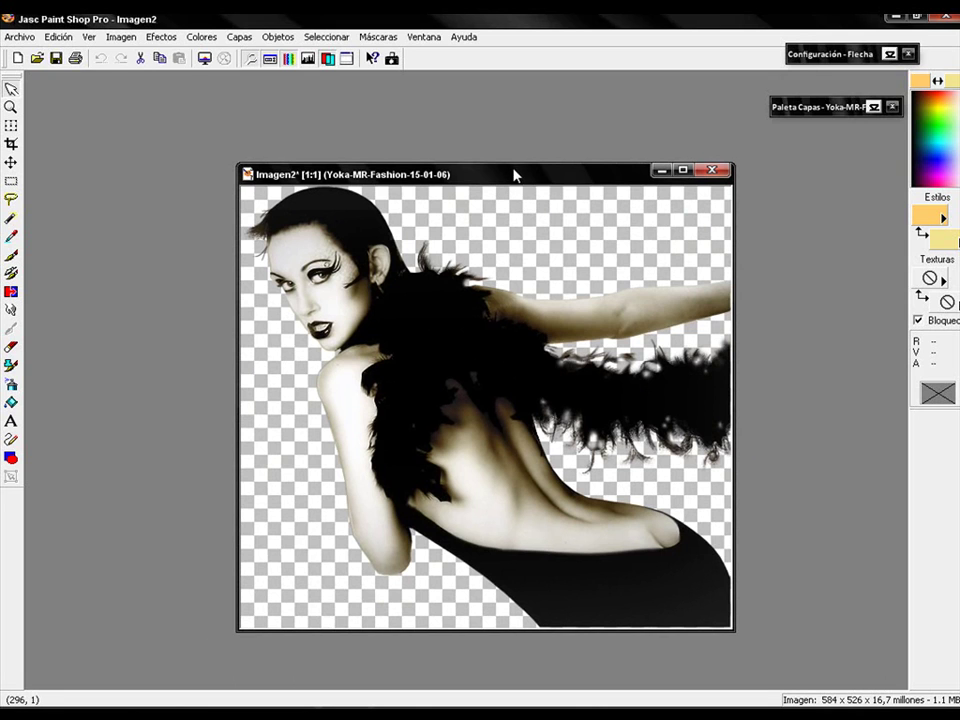
{"action": "mouse_move", "coordinate": [501, 178]}
{"action": "left_mouse_down"}
{"action": "mouse_move", "coordinate": [510, 167]}
{"action": "mouse_move", "coordinate": [484, 189]}
{"action": "left_mouse_up"}
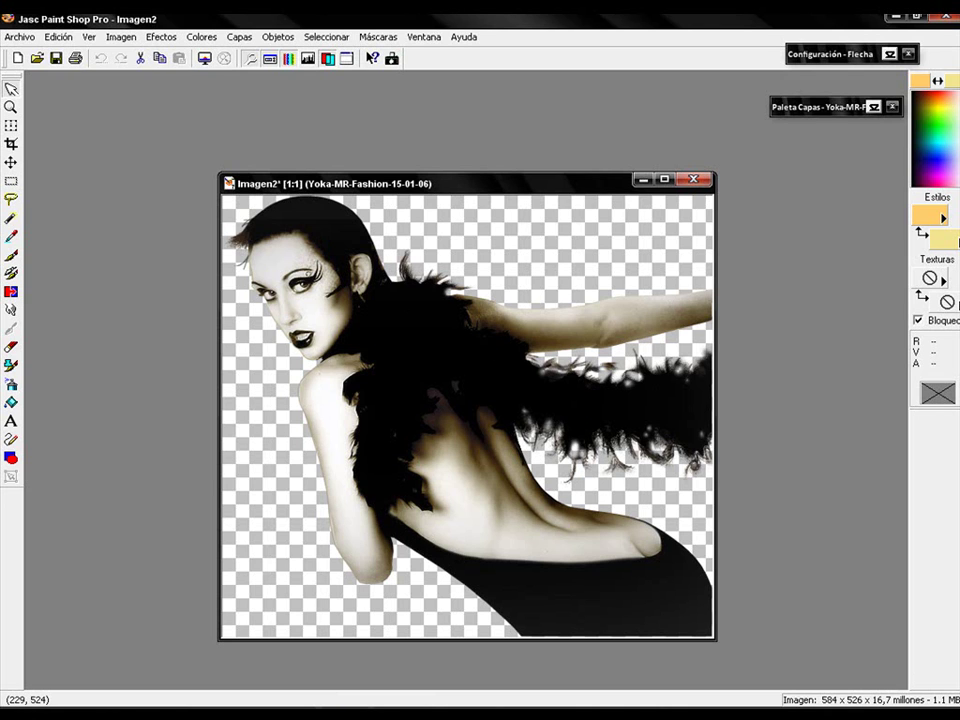
{"action": "left_click", "coordinate": [880, 662]}
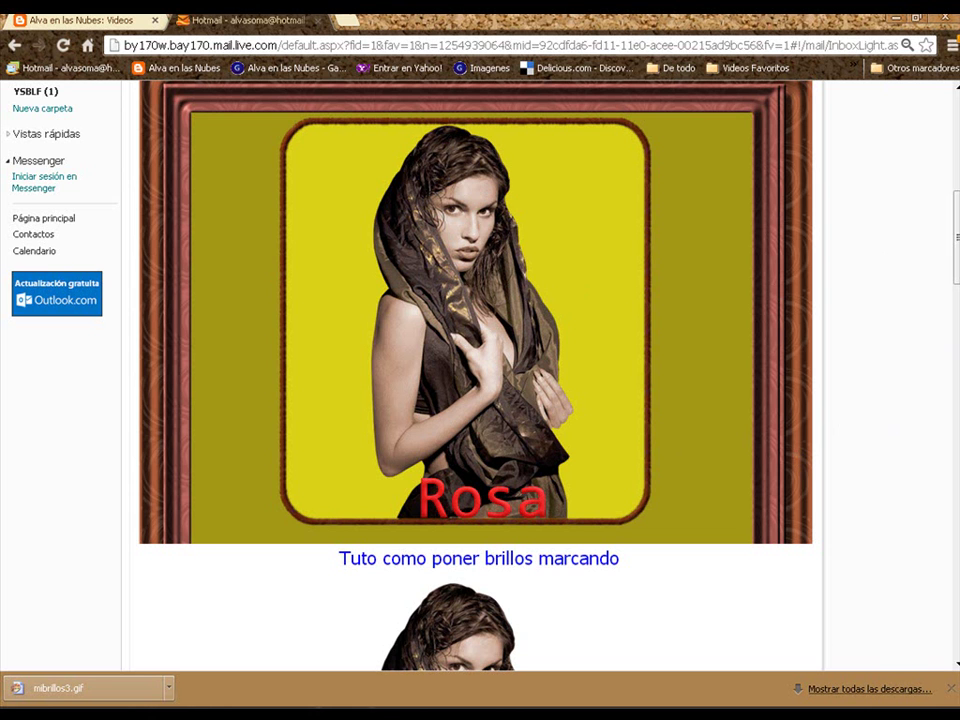
{"action": "left_click", "coordinate": [545, 714]}
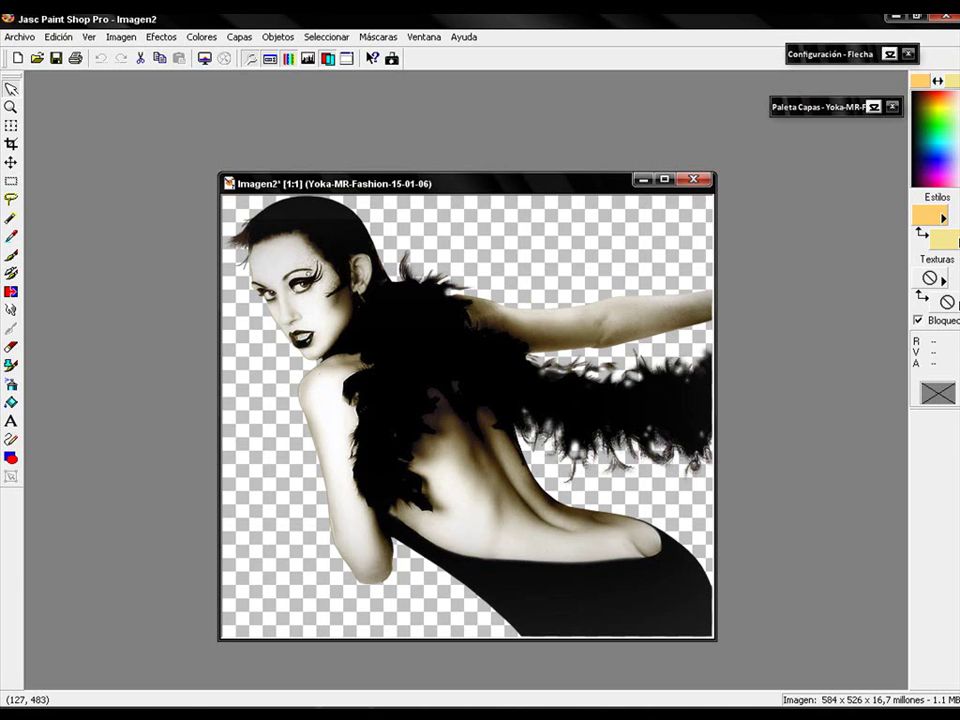
{"action": "mouse_move", "coordinate": [480, 184]}
{"action": "left_mouse_down"}
{"action": "mouse_move", "coordinate": [435, 152]}
{"action": "mouse_move", "coordinate": [468, 169]}
{"action": "left_mouse_up"}
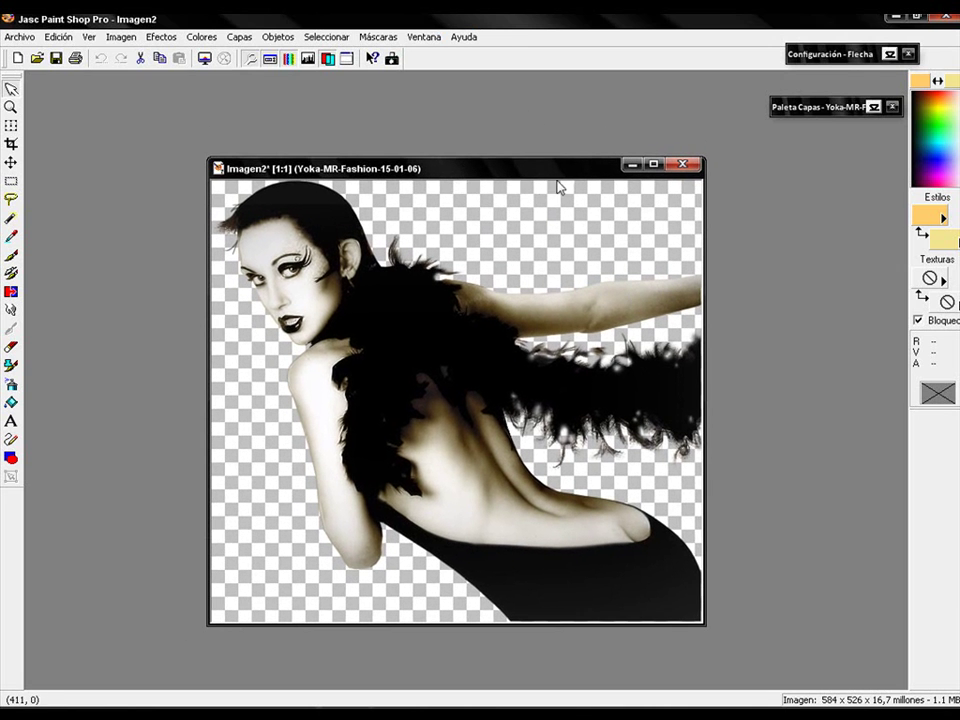
{"action": "left_click_drag", "start_coordinate": [565, 172], "coordinate": [535, 186]}
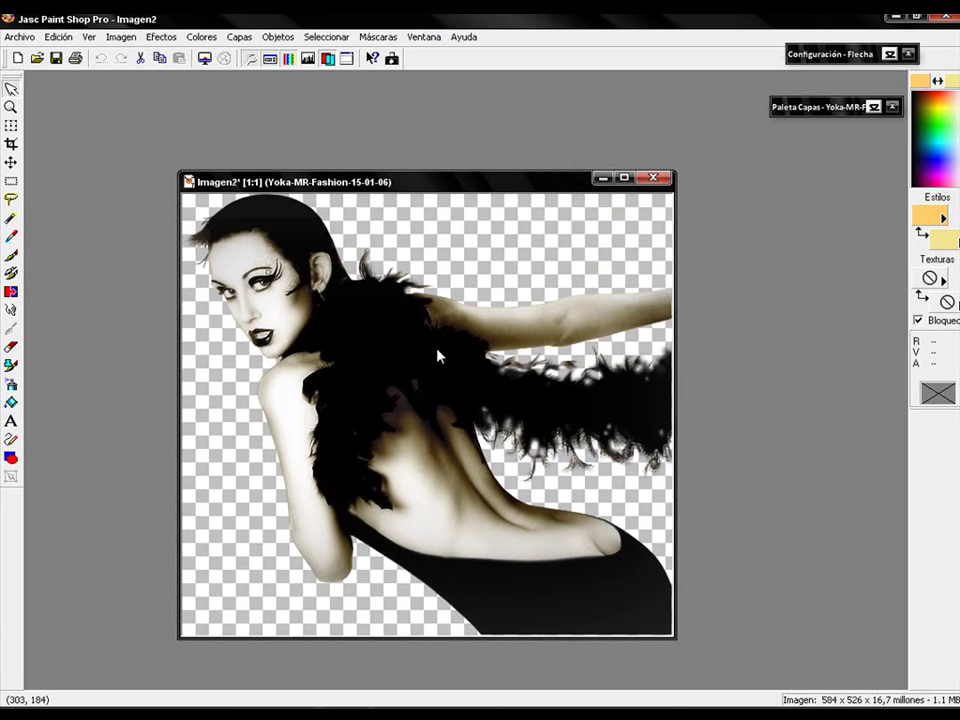
{"action": "mouse_move", "coordinate": [448, 187]}
{"action": "left_mouse_down"}
{"action": "mouse_move", "coordinate": [459, 216]}
{"action": "mouse_move", "coordinate": [429, 178]}
{"action": "mouse_move", "coordinate": [439, 167]}
{"action": "left_mouse_up"}
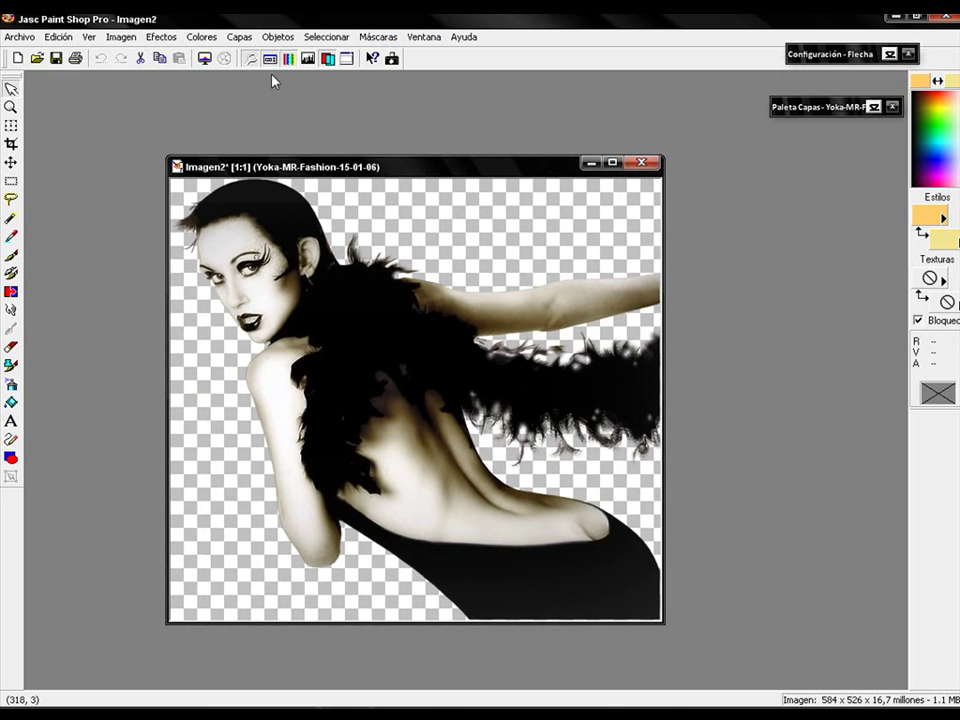
Add a new raster layer above the woman's image, accepting the default layer properties.
{"action": "left_click", "coordinate": [239, 40]}
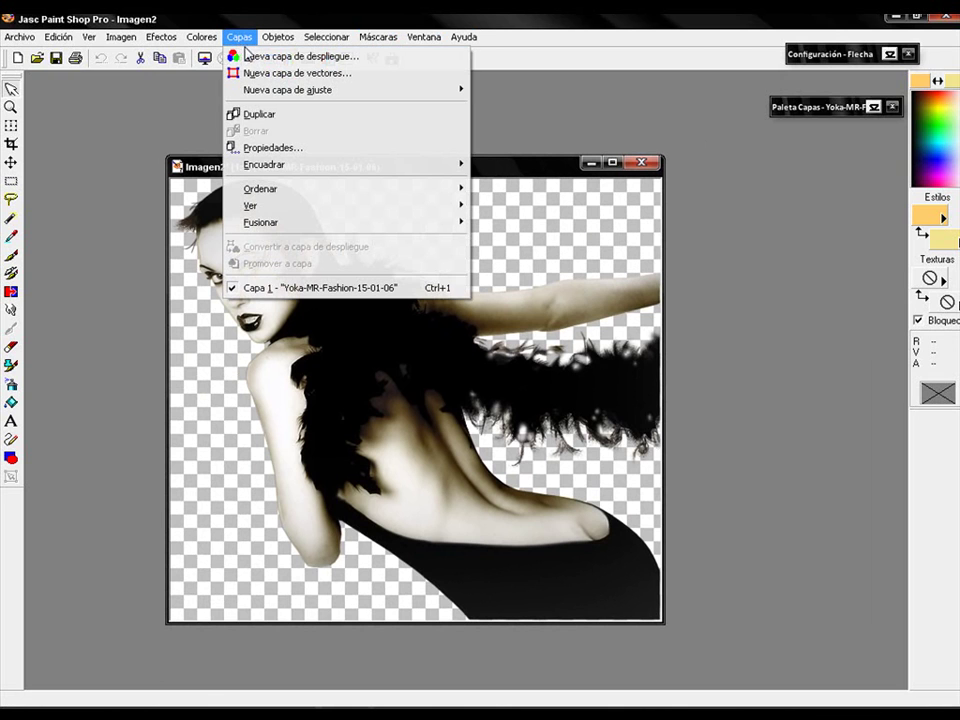
{"action": "left_click", "coordinate": [345, 60]}
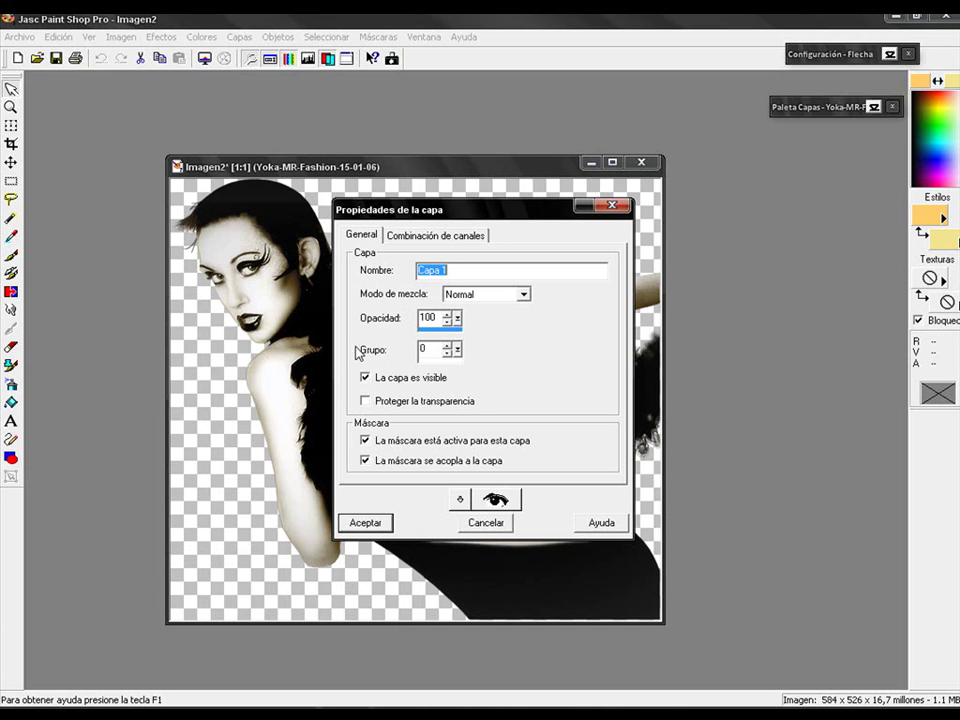
{"action": "left_click", "coordinate": [365, 523]}
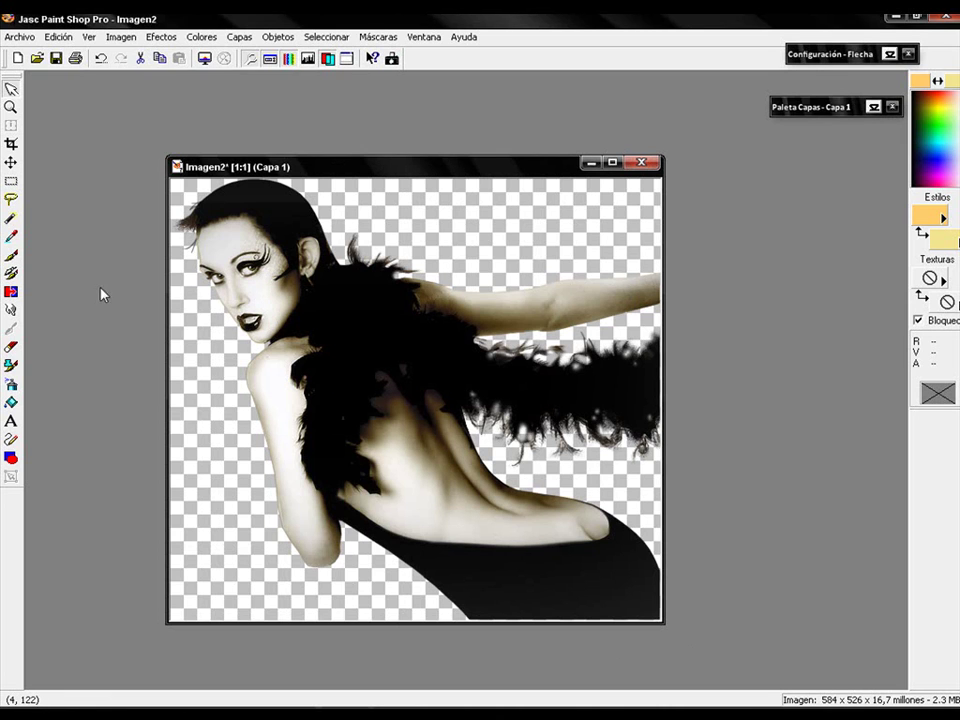
Activate the Paint Brush tool and set the brush size to 3.
{"action": "left_click", "coordinate": [13, 256]}
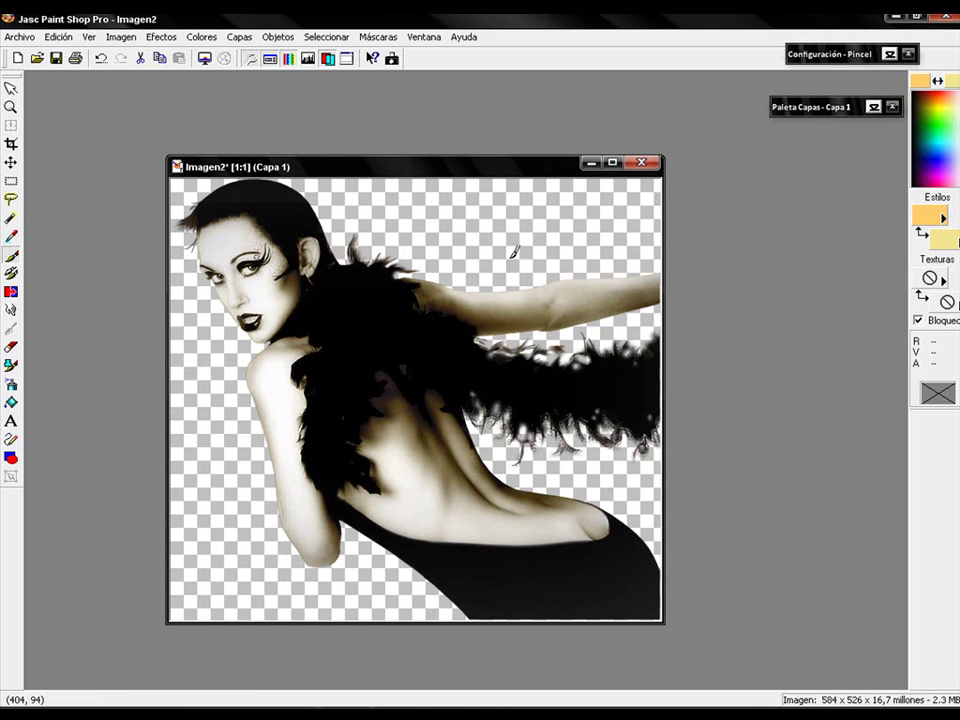
{"action": "mouse_move", "coordinate": [778, 94]}
{"action": "mouse_move", "coordinate": [816, 66]}
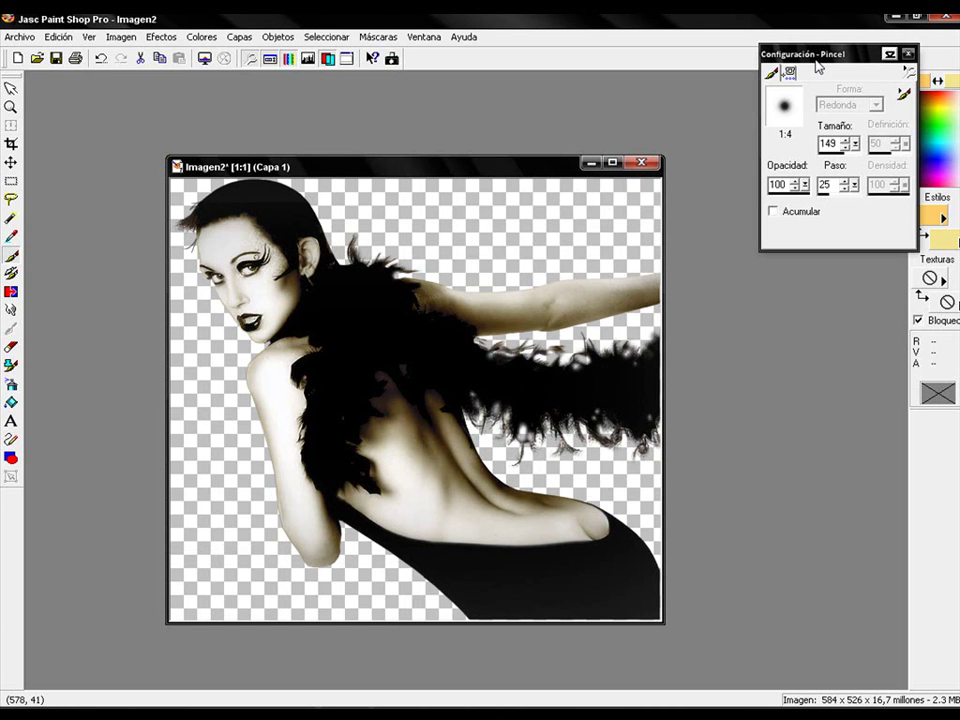
{"action": "double_click", "coordinate": [836, 143]}
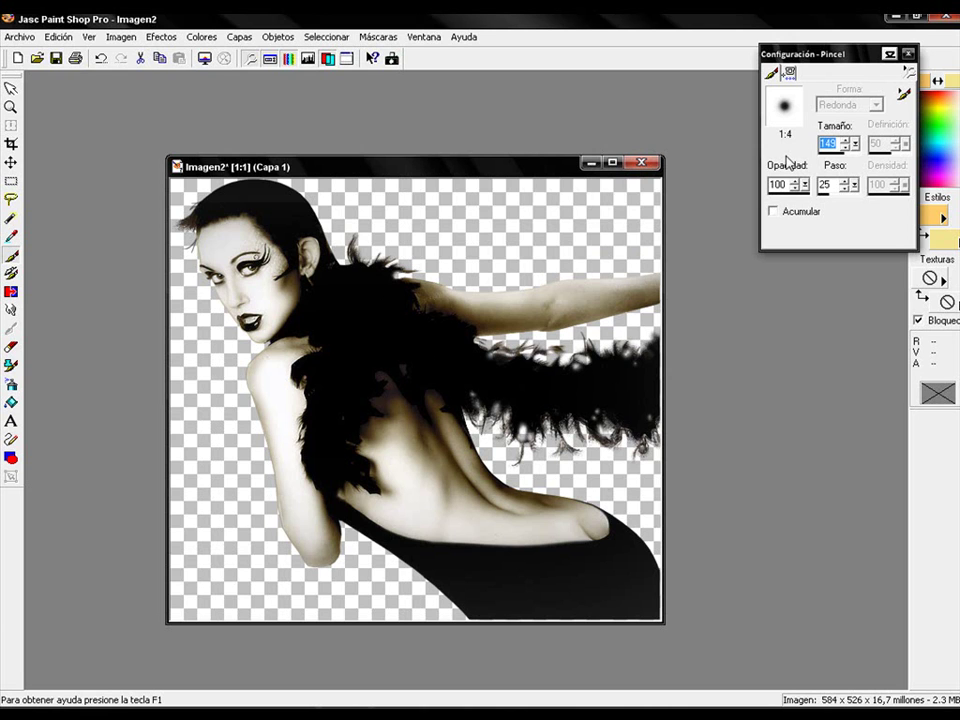
{"action": "type", "text": "3"}
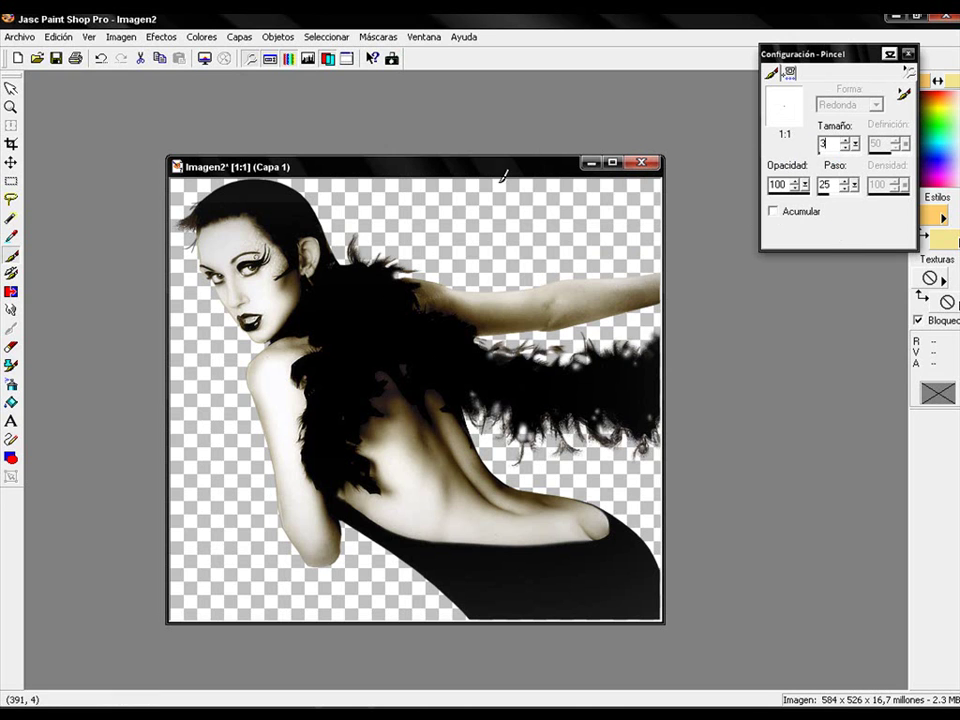
{"action": "key", "text": "F8"}
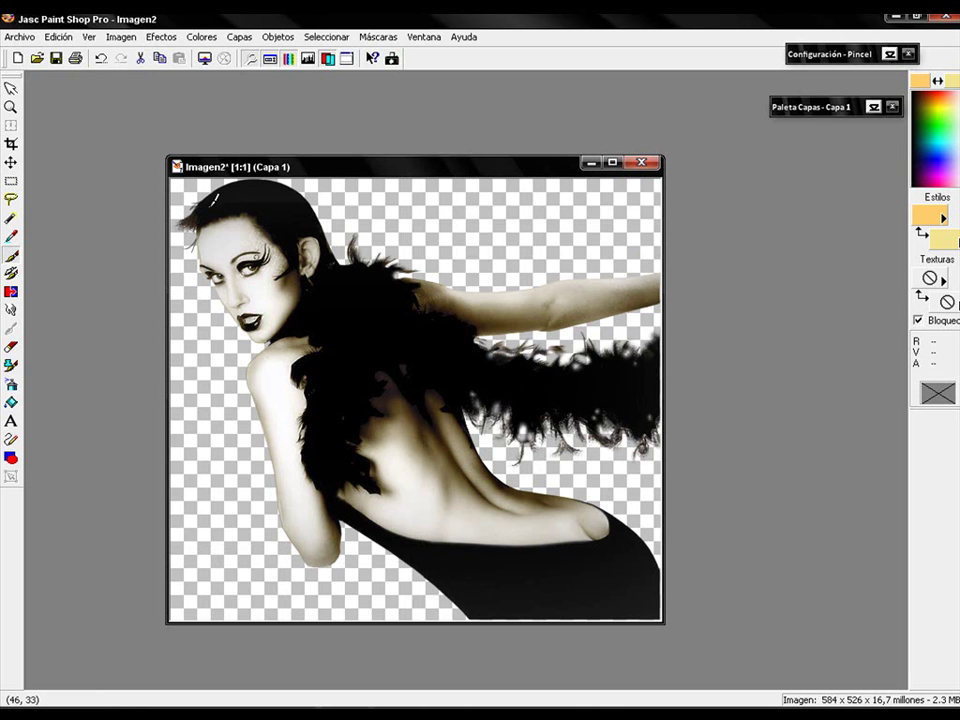
Paint two thin curved orange strokes over the woman's dark hair on the new layer.
{"action": "left_click_drag", "start_coordinate": [217, 211], "coordinate": [254, 200]}
{"action": "left_click", "coordinate": [100, 57]}
{"action": "key", "text": "ctrl+alt+z"}
{"action": "left_click_drag", "start_coordinate": [267, 201], "coordinate": [292, 231]}
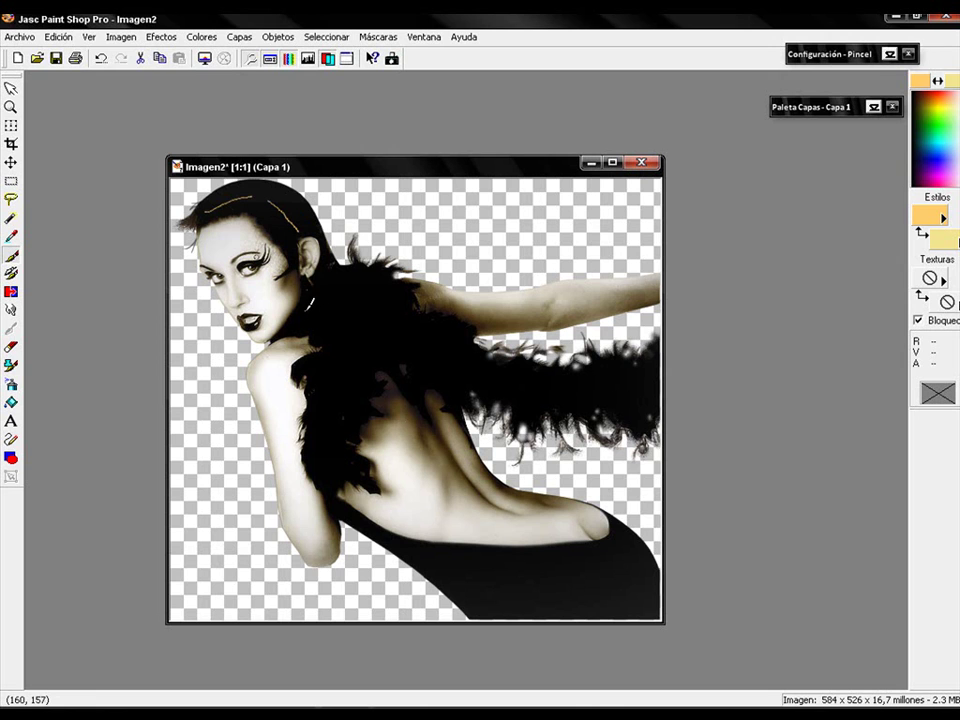
Paint short, thin diagonal strokes scattered across the black feather boa, from the shoulder out to its far end.
{"action": "left_click_drag", "start_coordinate": [303, 310], "coordinate": [343, 328]}
{"action": "left_click_drag", "start_coordinate": [352, 266], "coordinate": [332, 294]}
{"action": "mouse_move", "coordinate": [320, 371]}
{"action": "left_mouse_down"}
{"action": "mouse_move", "coordinate": [333, 389]}
{"action": "mouse_move", "coordinate": [330, 436]}
{"action": "left_mouse_up"}
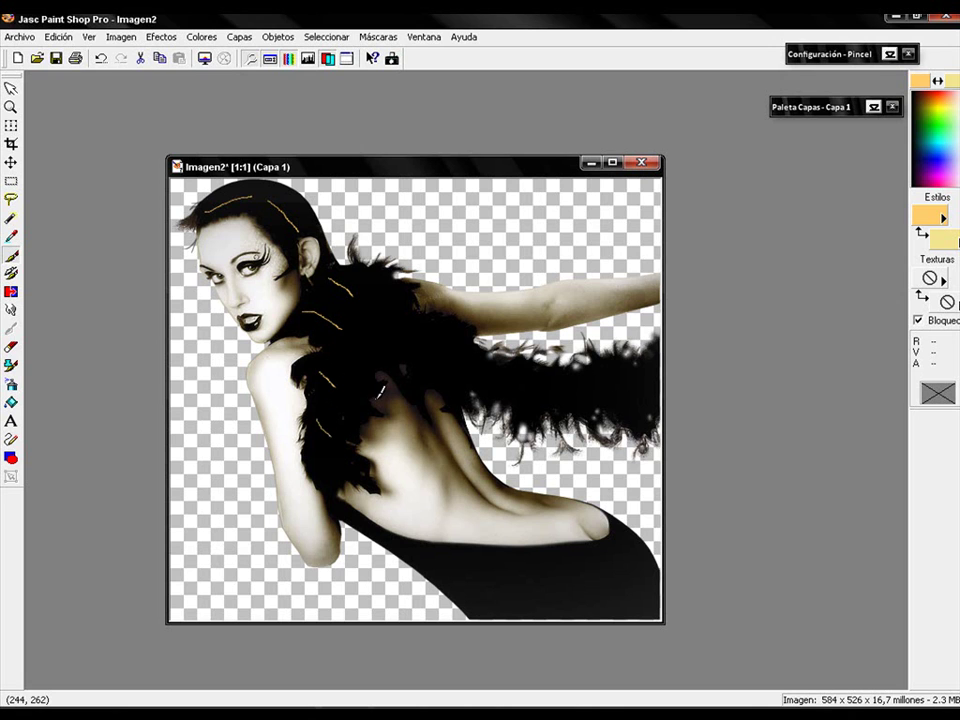
{"action": "left_click_drag", "start_coordinate": [391, 286], "coordinate": [410, 304]}
{"action": "mouse_move", "coordinate": [497, 365]}
{"action": "left_mouse_down"}
{"action": "mouse_move", "coordinate": [579, 383]}
{"action": "mouse_move", "coordinate": [562, 386]}
{"action": "mouse_move", "coordinate": [641, 372]}
{"action": "left_mouse_up"}
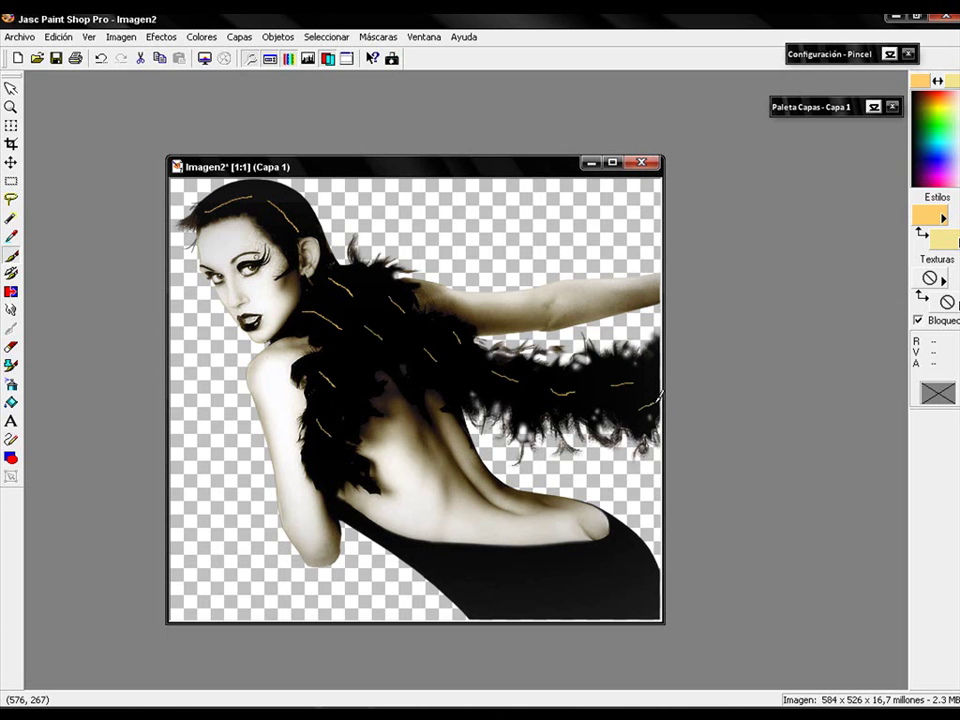
Add more short strokes on the feather boa and paint one long line following the dress's low back edge.
{"action": "left_click_drag", "start_coordinate": [329, 468], "coordinate": [346, 462]}
{"action": "mouse_move", "coordinate": [339, 509]}
{"action": "left_mouse_down"}
{"action": "mouse_move", "coordinate": [413, 548]}
{"action": "mouse_move", "coordinate": [516, 558]}
{"action": "mouse_move", "coordinate": [591, 558]}
{"action": "mouse_move", "coordinate": [621, 519]}
{"action": "left_mouse_up"}
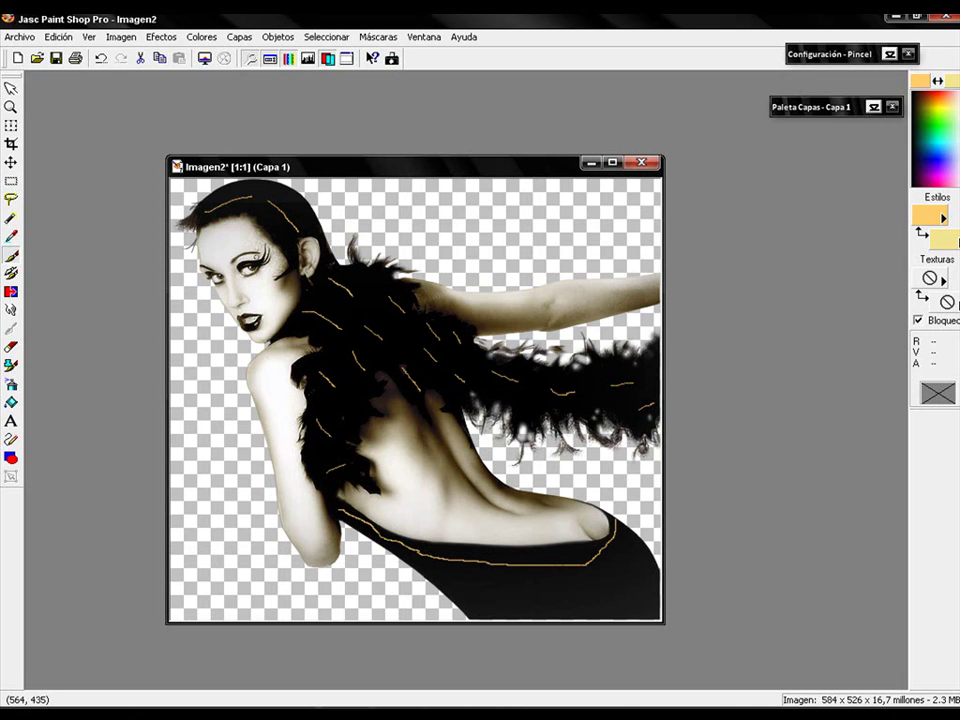
{"action": "left_click", "coordinate": [881, 638]}
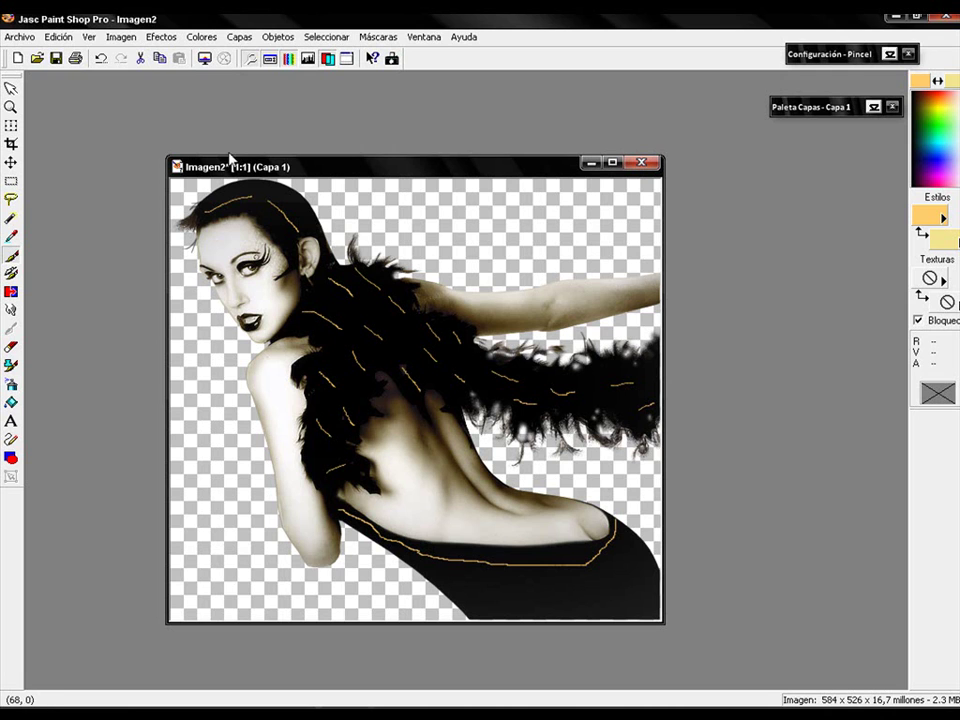
Select the whole painted layer and float the selection so it fits only the brush strokes.
{"action": "left_click", "coordinate": [326, 38]}
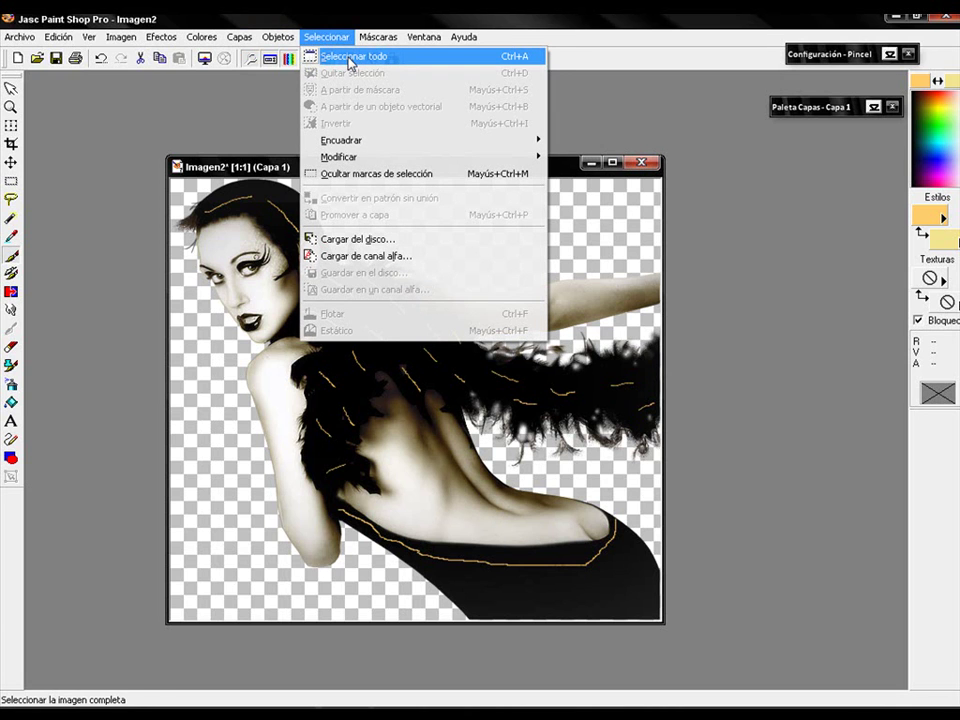
{"action": "left_click", "coordinate": [350, 57]}
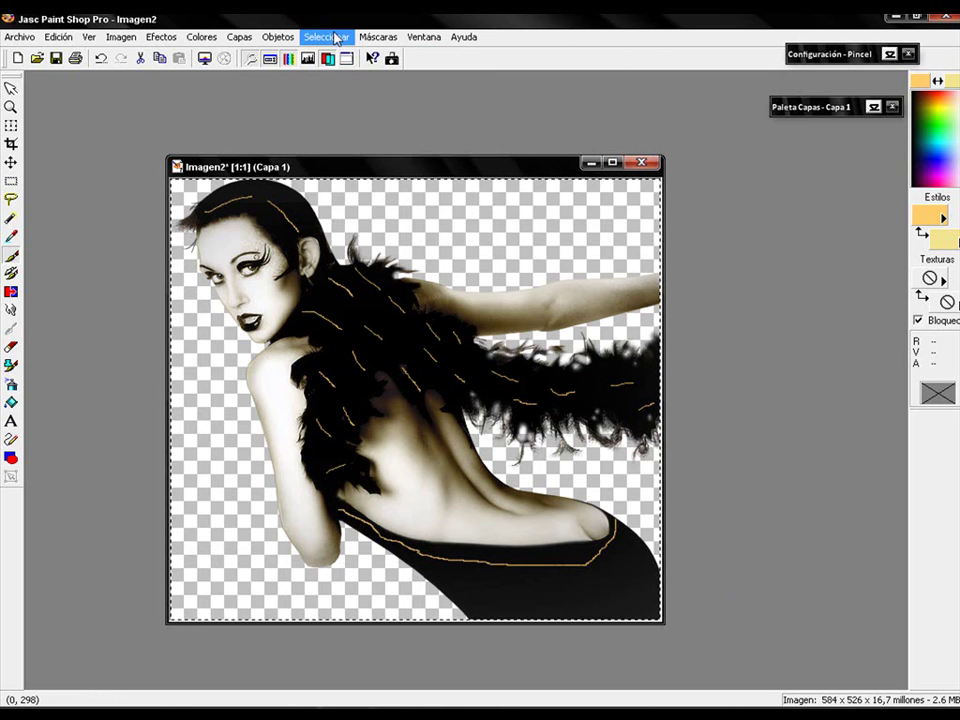
{"action": "left_click", "coordinate": [337, 37]}
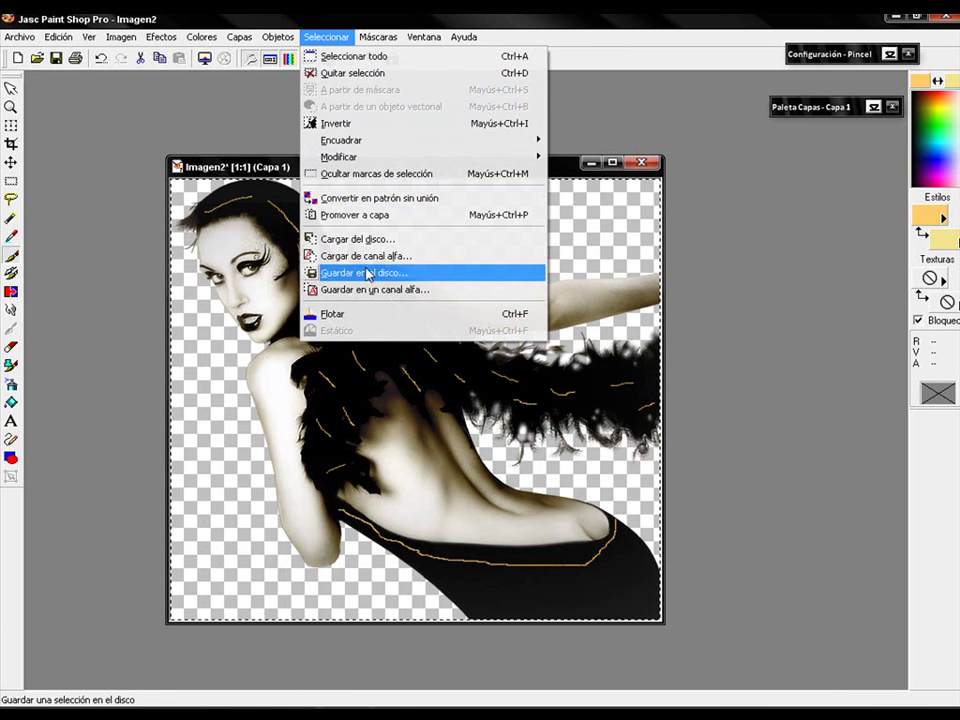
{"action": "left_click", "coordinate": [337, 315]}
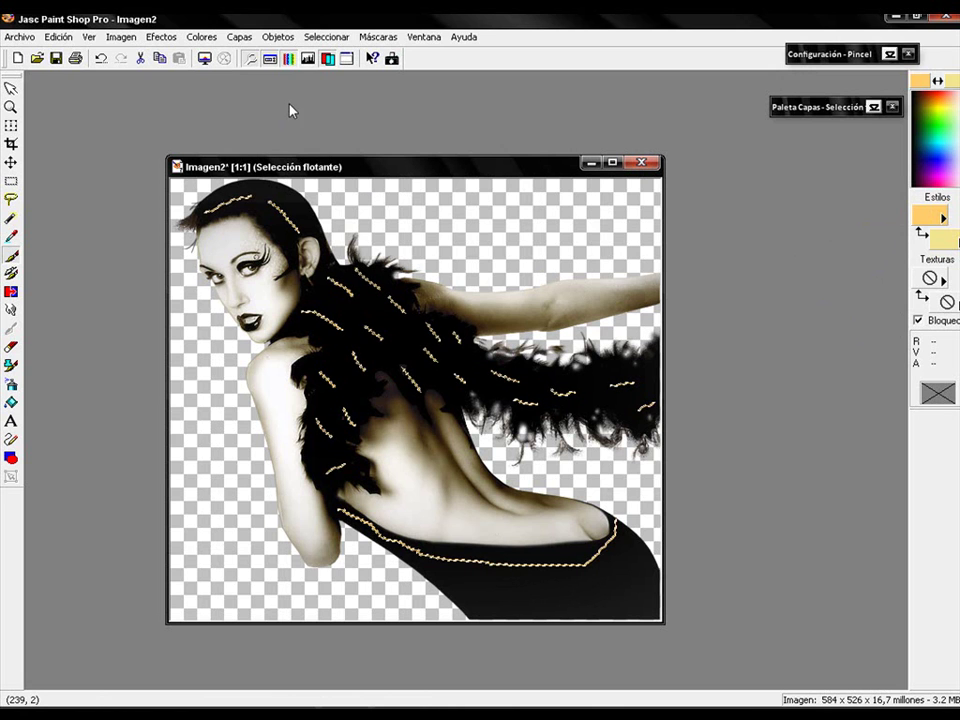
Save the floating selection to a new alpha channel of Imagen2 named 12.
{"action": "left_click", "coordinate": [330, 37]}
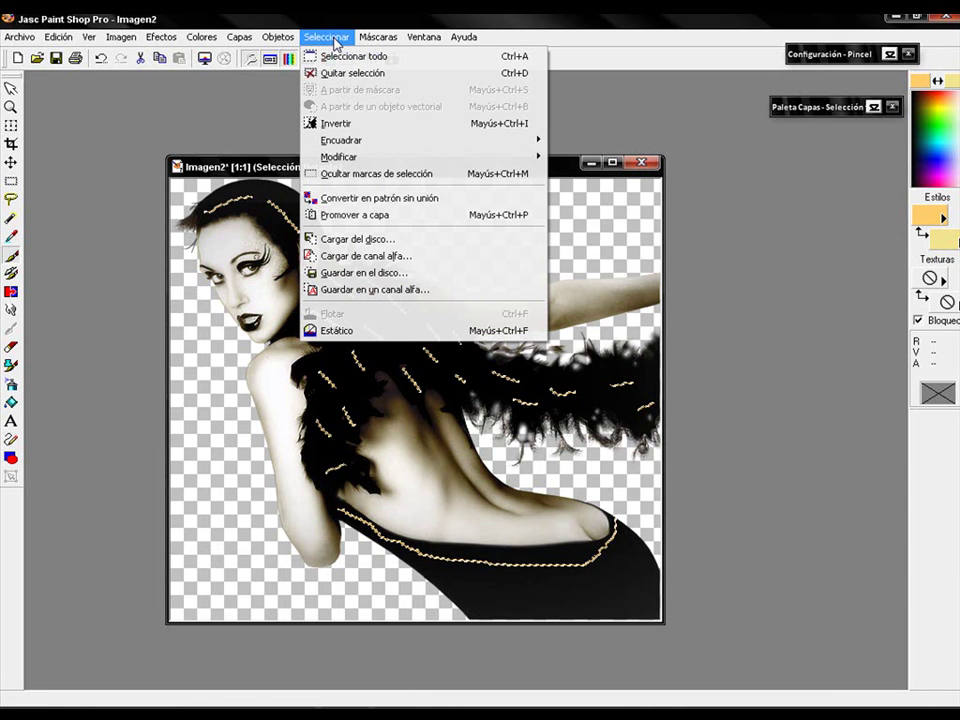
{"action": "mouse_move", "coordinate": [412, 160]}
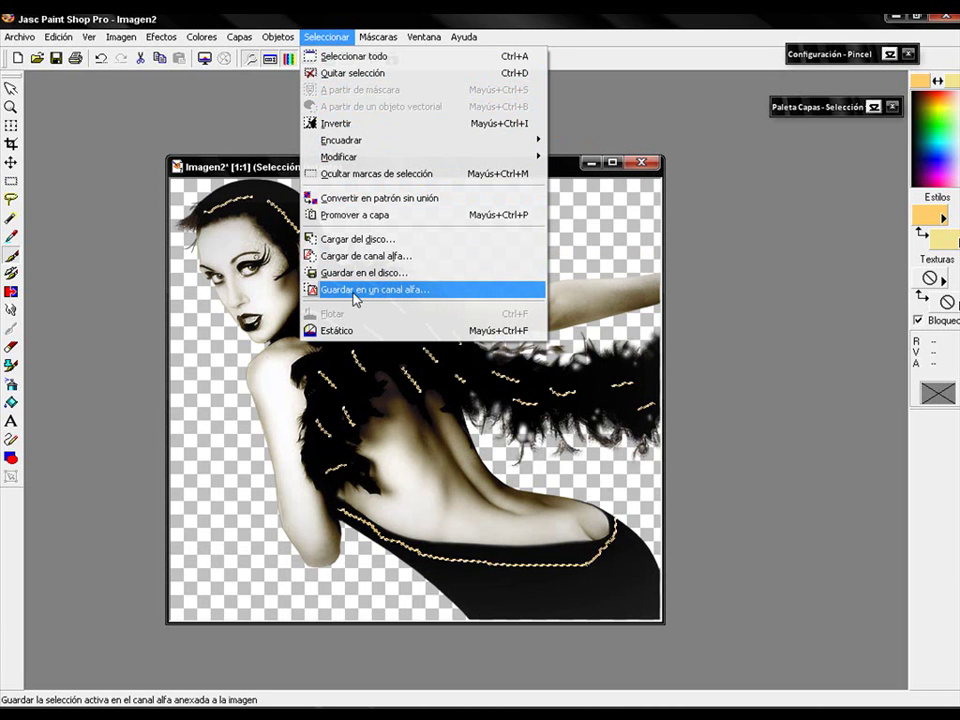
{"action": "left_click", "coordinate": [443, 293]}
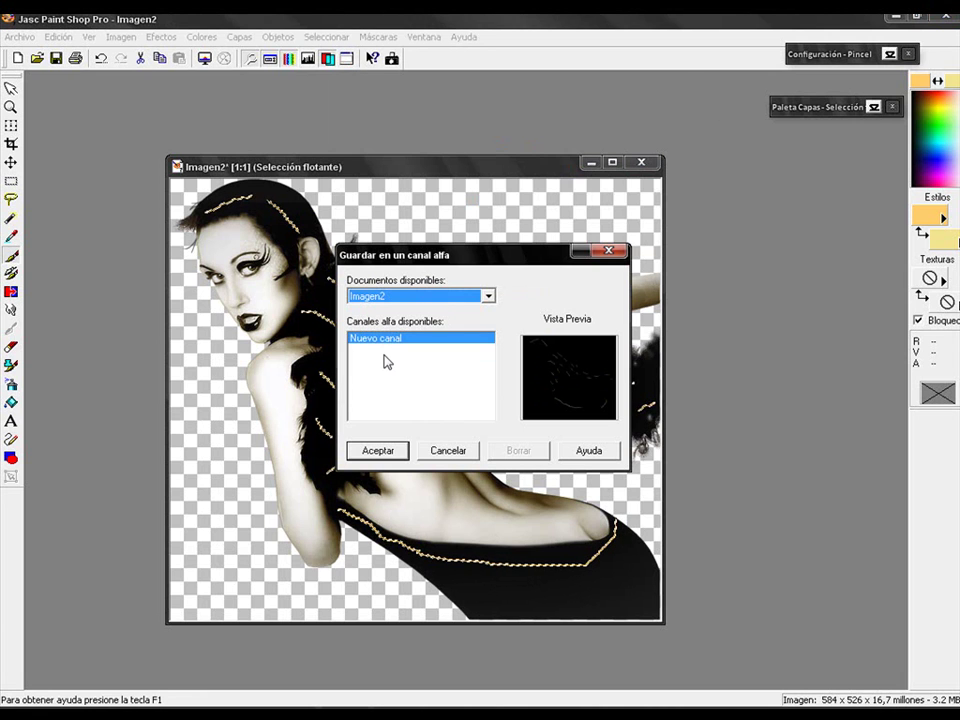
{"action": "left_click", "coordinate": [376, 451]}
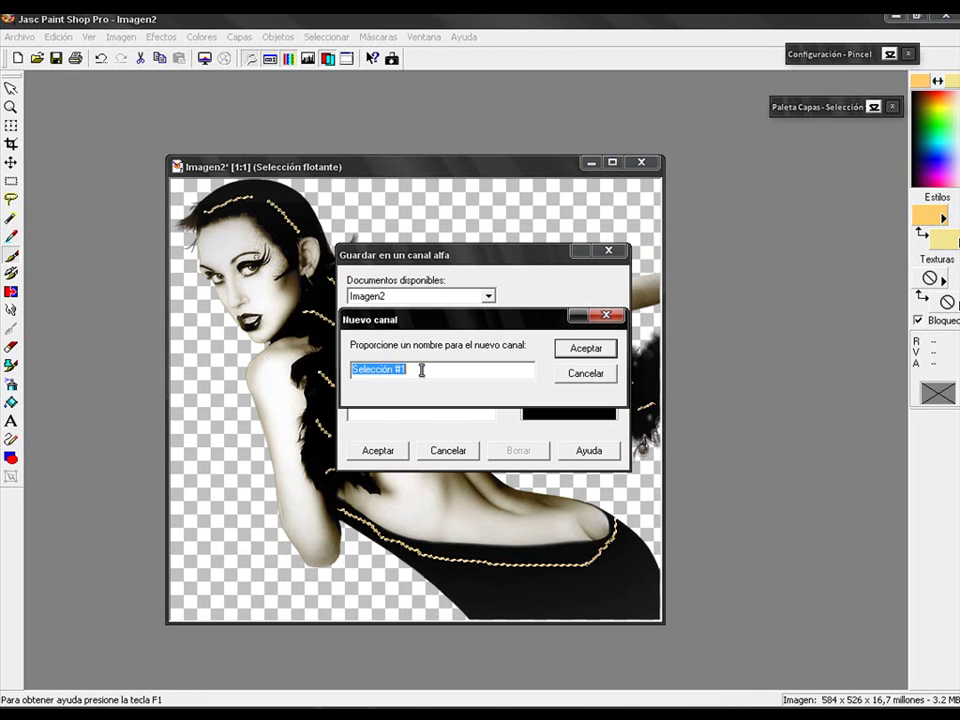
{"action": "type", "text": "1"}
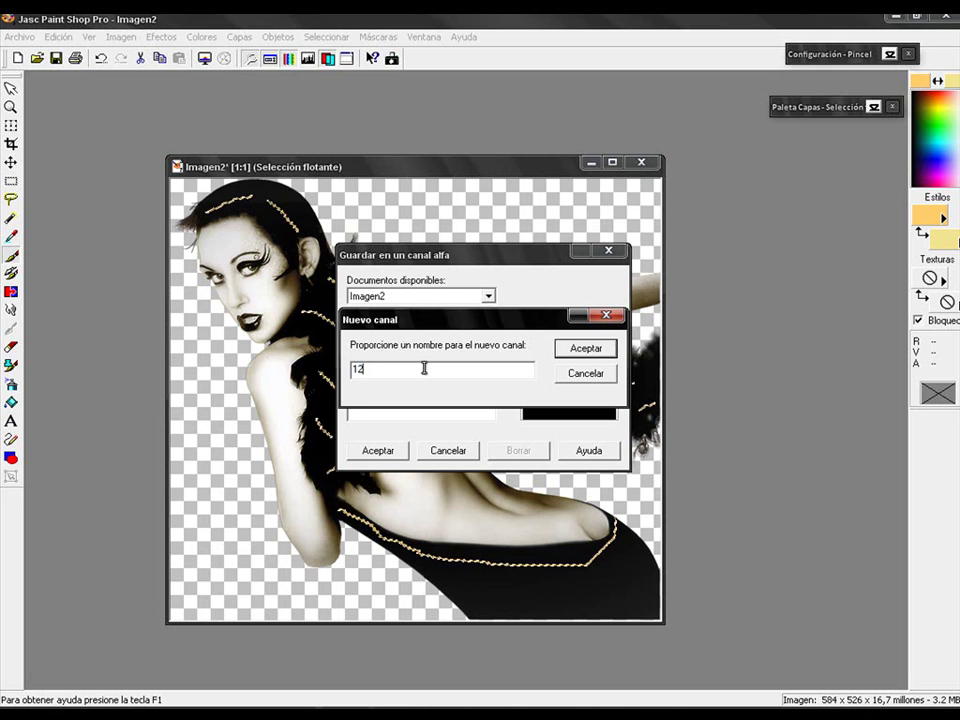
{"action": "type", "text": "2"}
{"action": "left_click", "coordinate": [583, 352]}
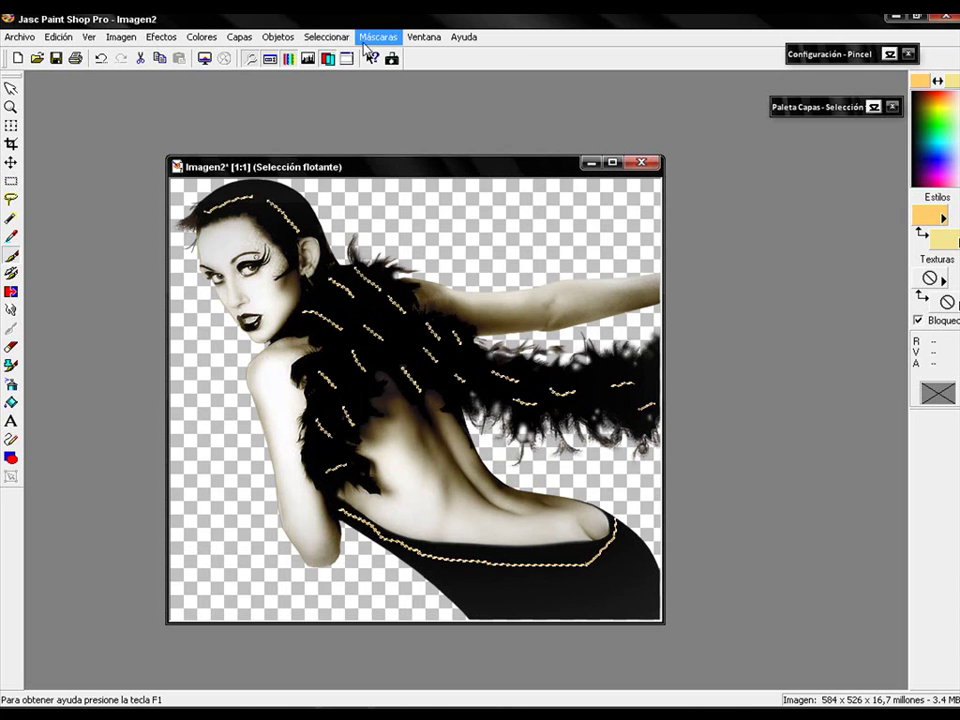
Remove the selection and delete the stroke layer Capa 1, keeping only the woman's image layer.
{"action": "left_click", "coordinate": [337, 38]}
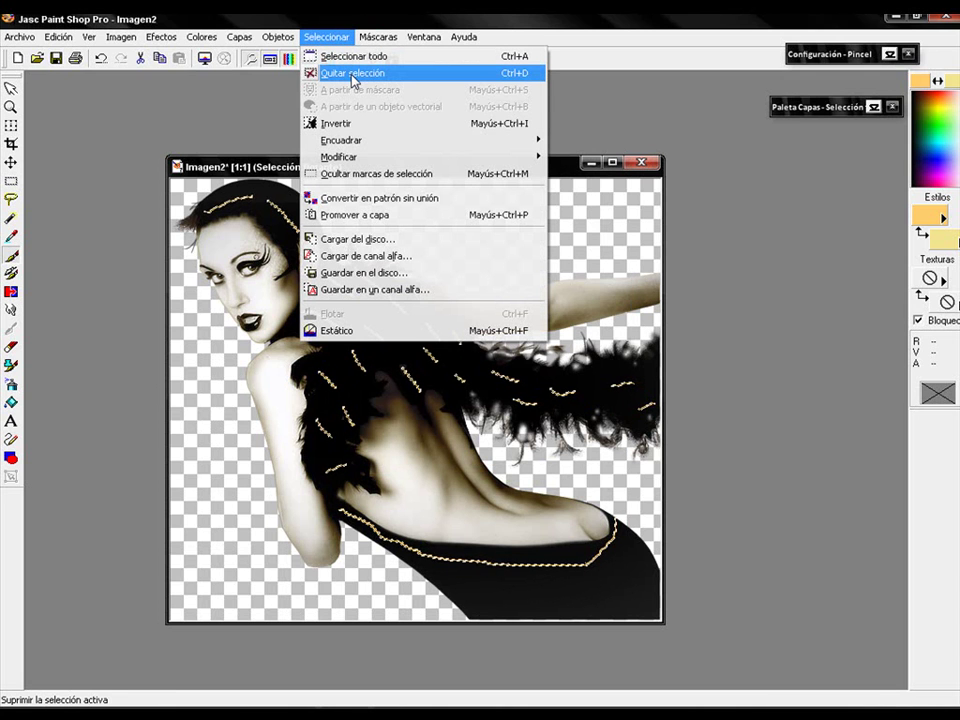
{"action": "left_click", "coordinate": [342, 78]}
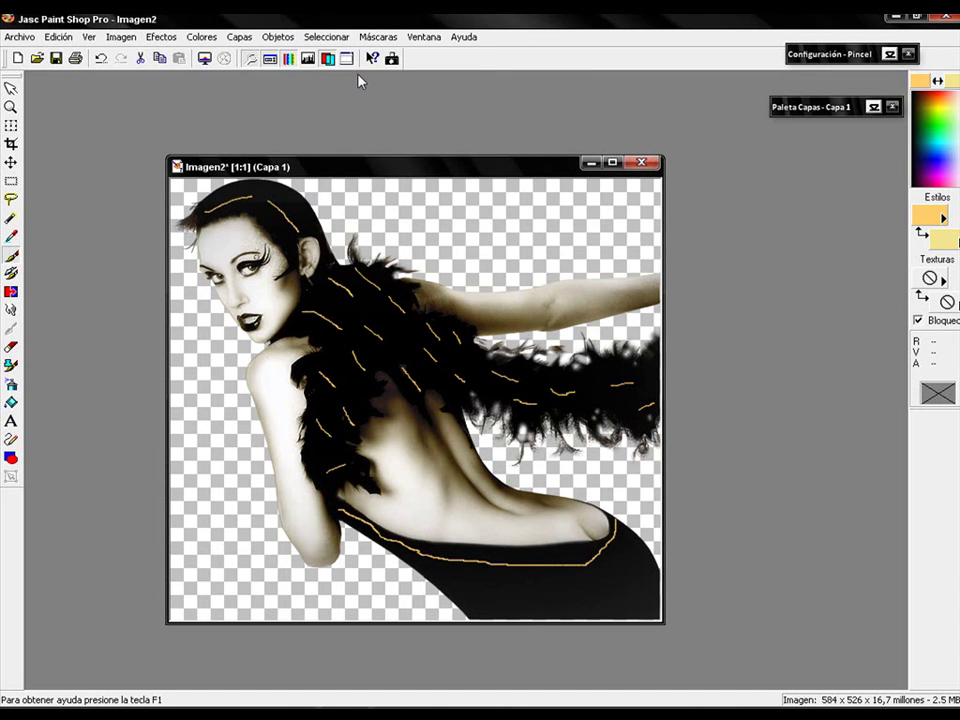
{"action": "mouse_move", "coordinate": [800, 107]}
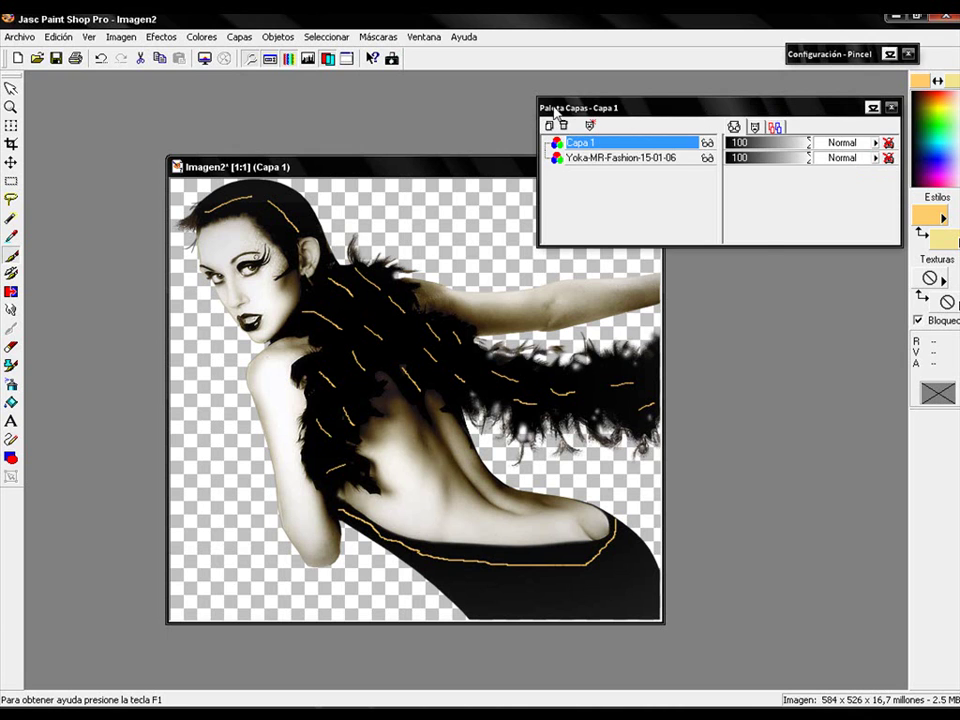
{"action": "right_click", "coordinate": [620, 150]}
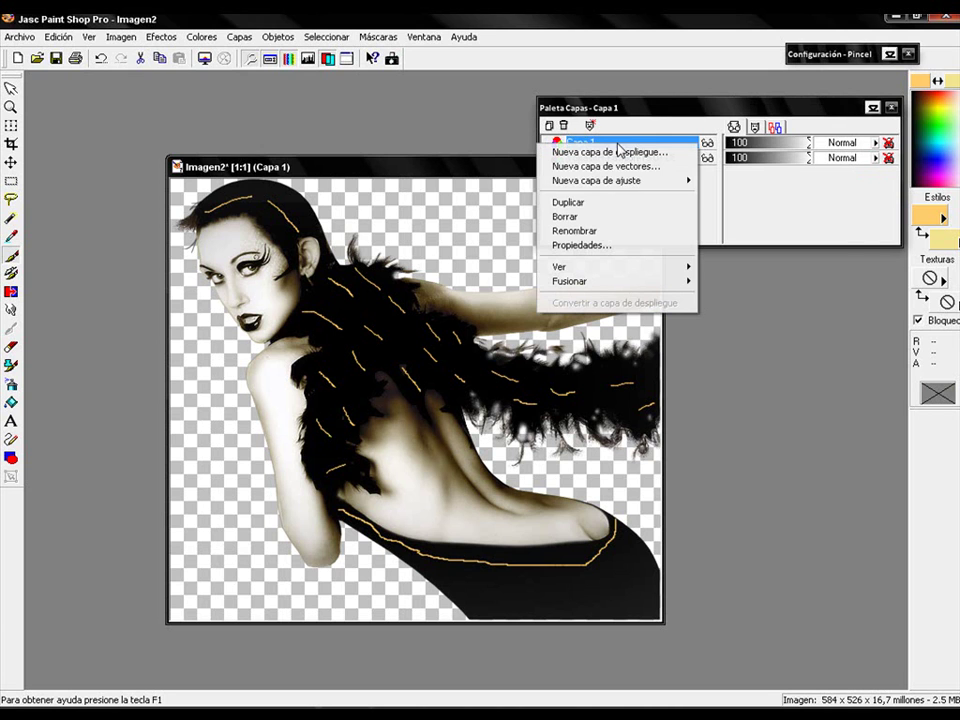
{"action": "left_click", "coordinate": [618, 218]}
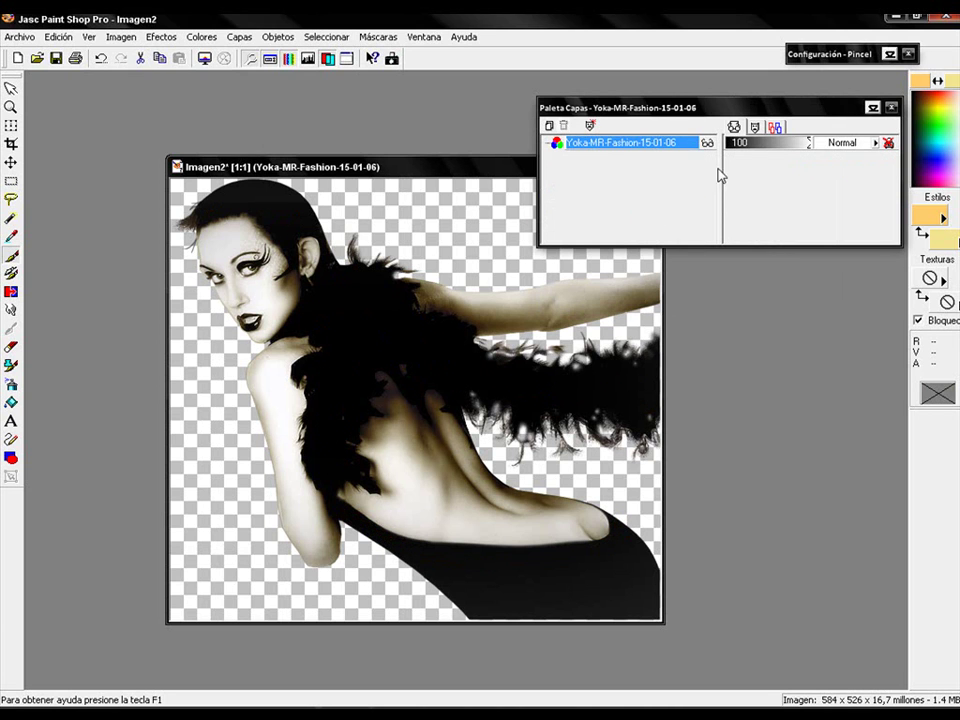
Load the saved brush-stroke selection from alpha channel 12 of Imagen2 and shift the image window slightly up.
{"action": "left_click", "coordinate": [328, 39]}
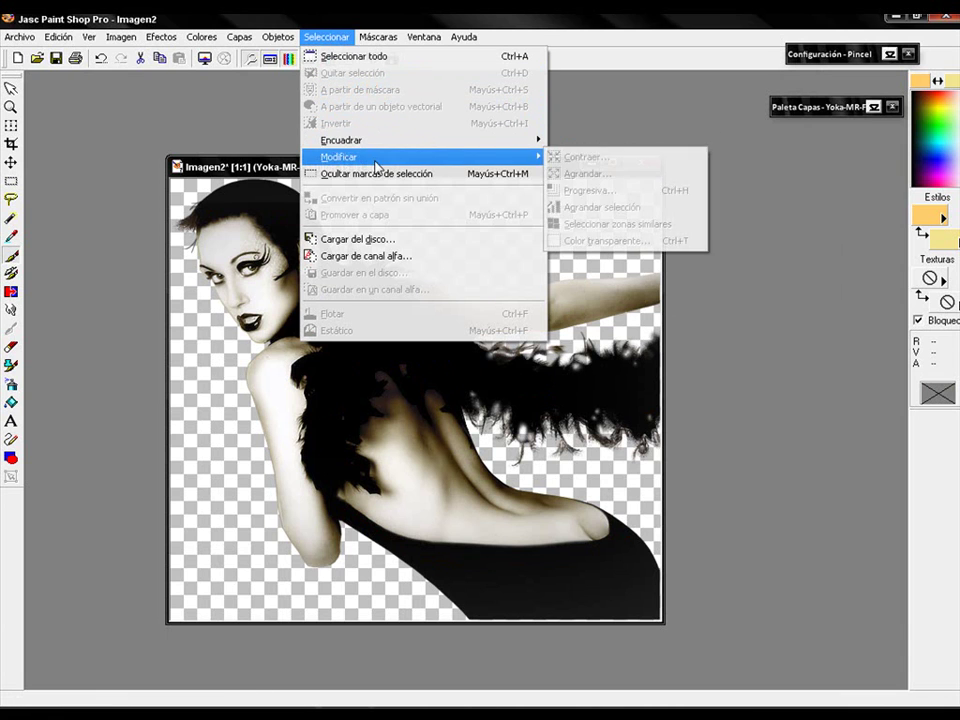
{"action": "left_click", "coordinate": [401, 263]}
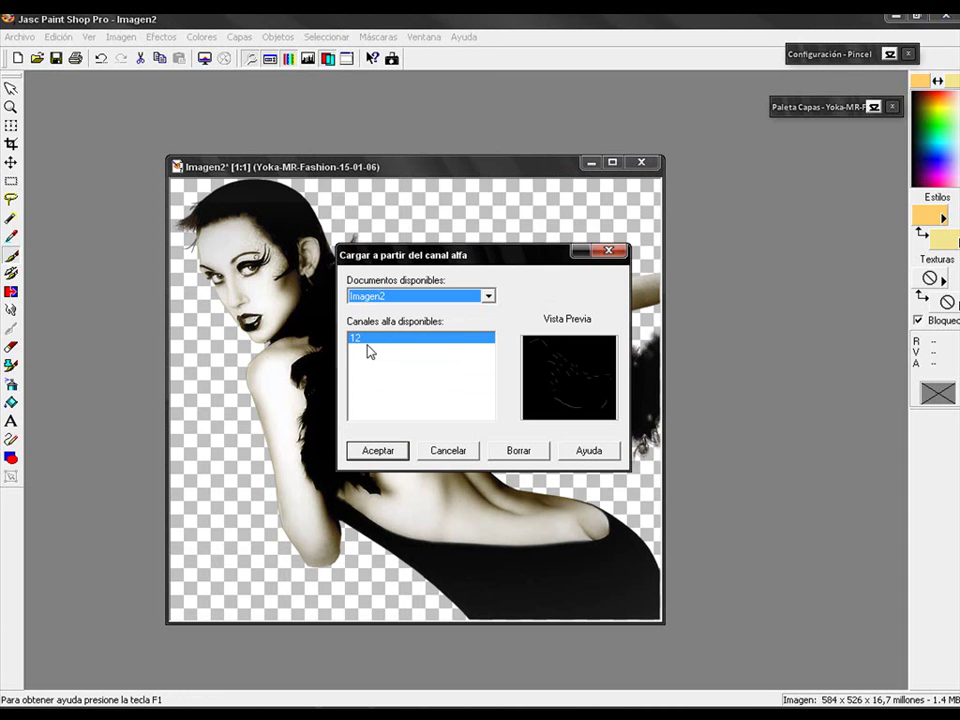
{"action": "left_click", "coordinate": [380, 455]}
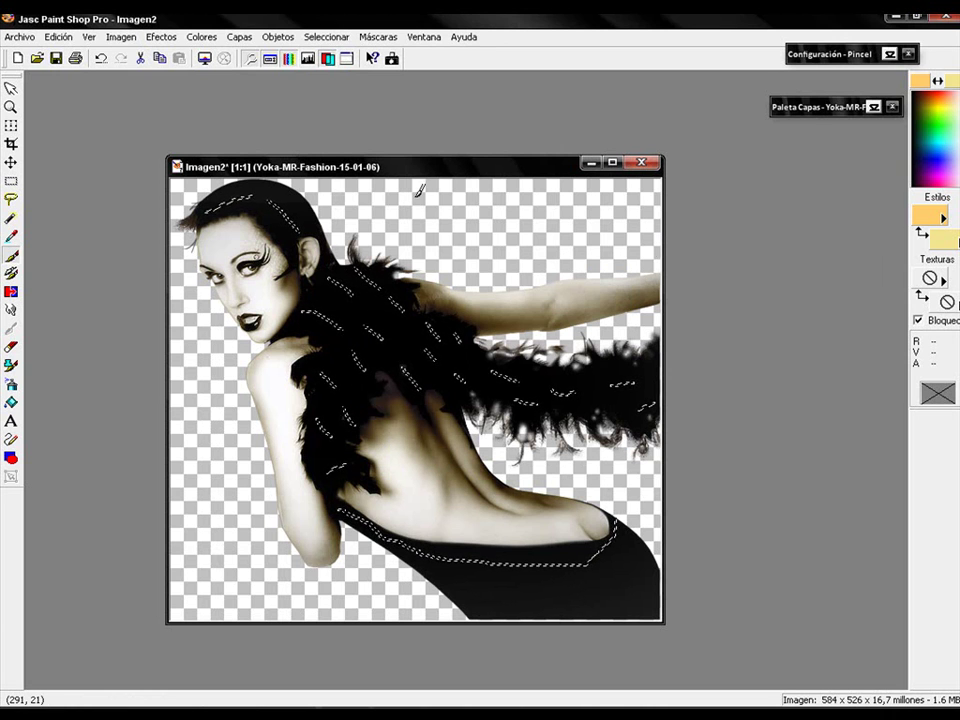
{"action": "left_click_drag", "start_coordinate": [450, 171], "coordinate": [442, 143]}
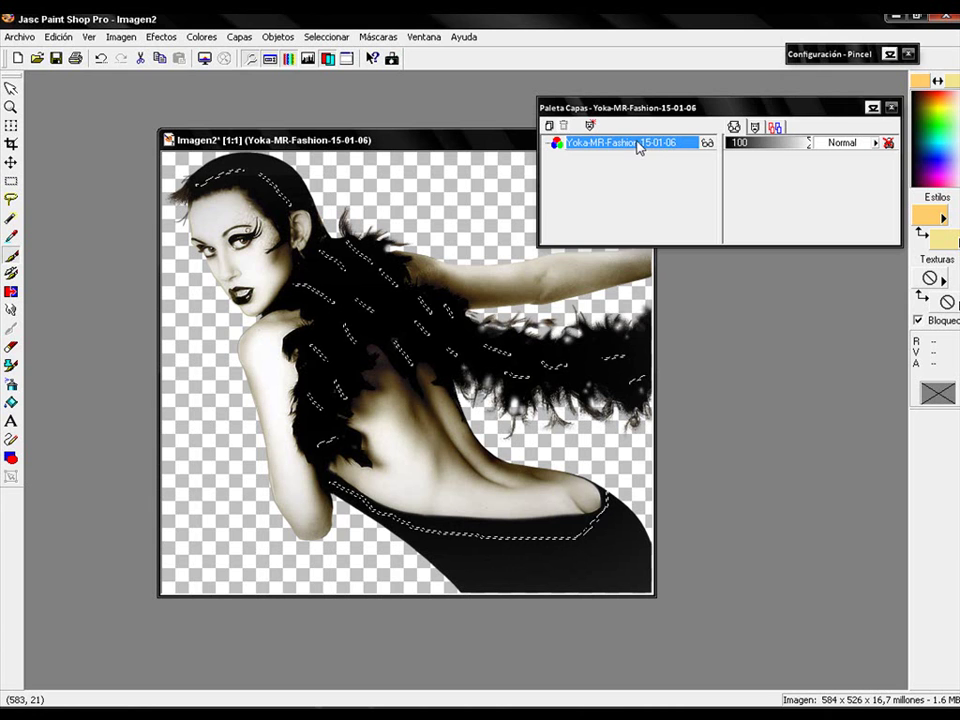
Duplicate the woman's layer twice to get three layers, and hide the two lower ones so only the topmost copy shows.
{"action": "right_click", "coordinate": [638, 147]}
{"action": "left_click", "coordinate": [627, 203]}
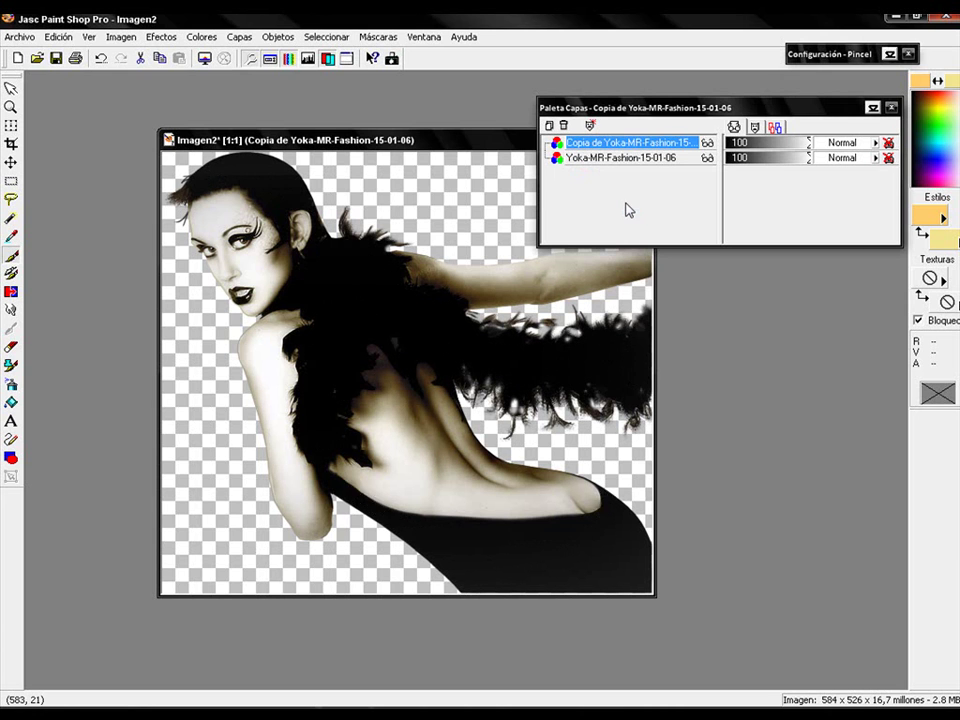
{"action": "right_click", "coordinate": [622, 148]}
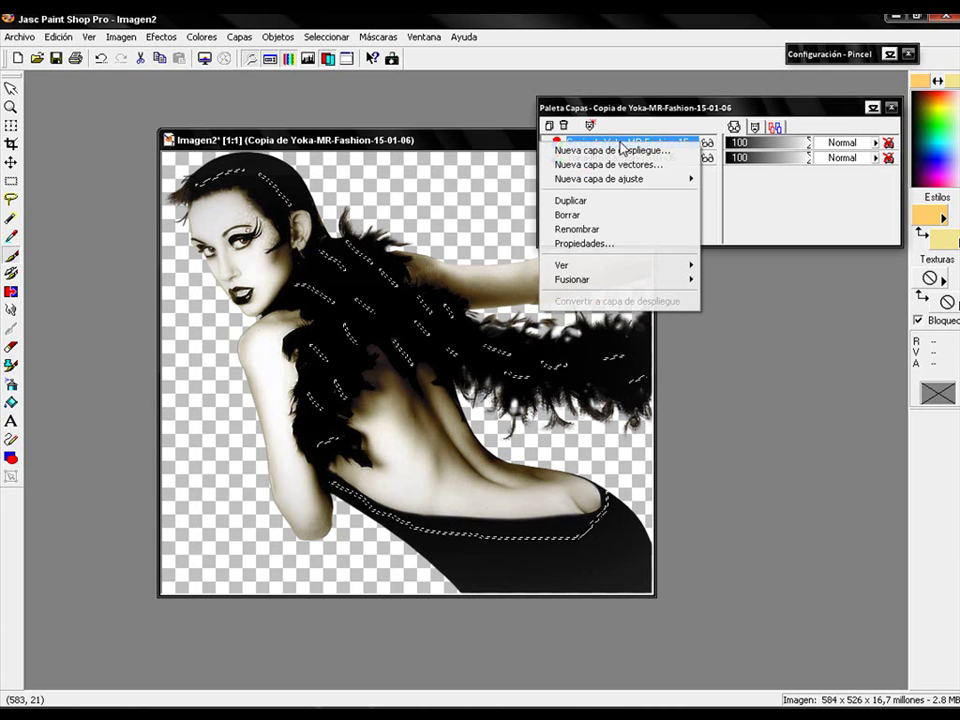
{"action": "left_click", "coordinate": [622, 202]}
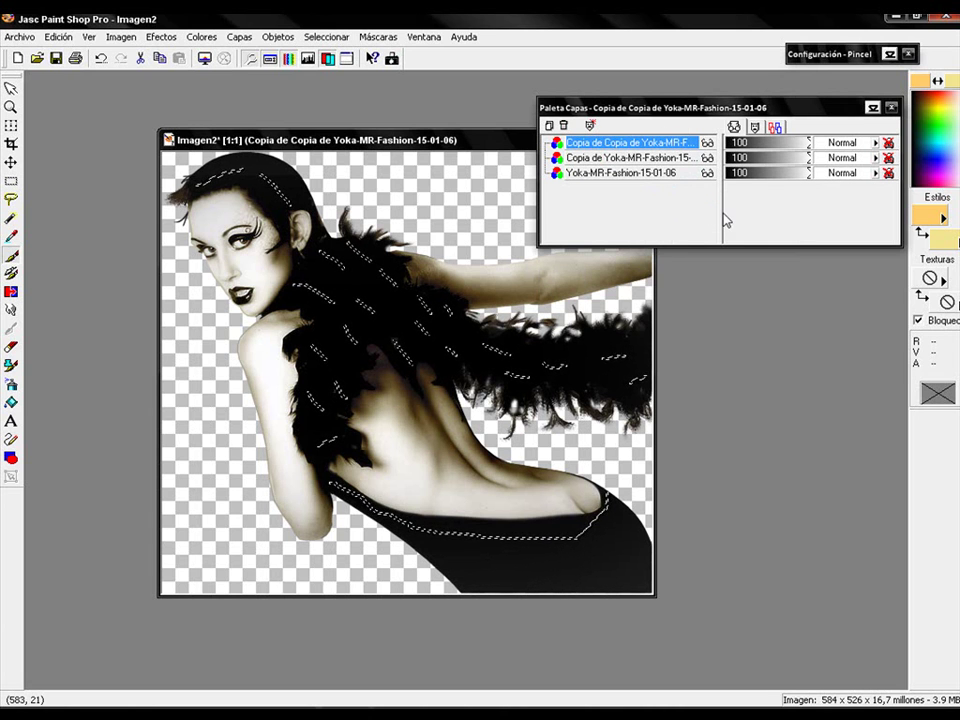
{"action": "left_click", "coordinate": [707, 158]}
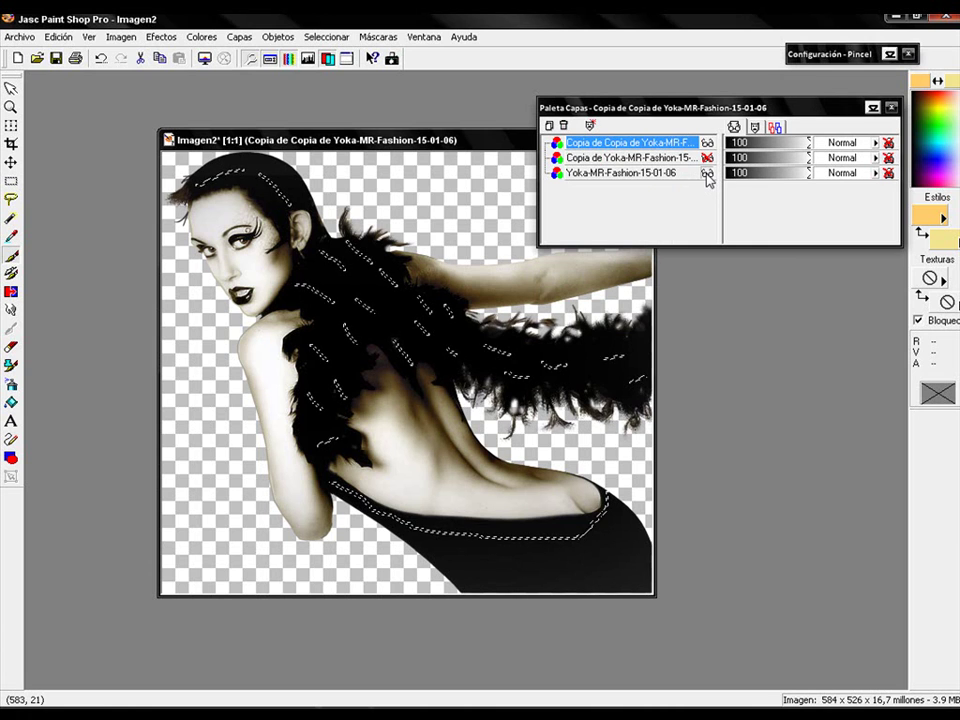
{"action": "left_click", "coordinate": [707, 174]}
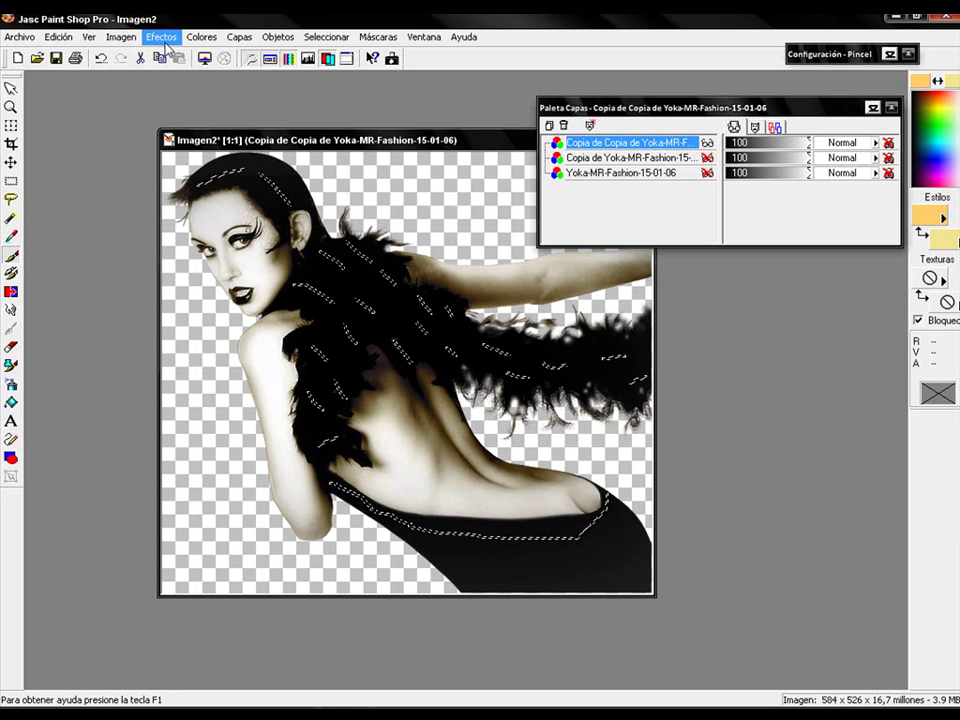
Apply the Simple plug-in filter Sparkle to the selected strokes on the topmost copy with Max Size 13.
{"action": "left_click", "coordinate": [161, 37]}
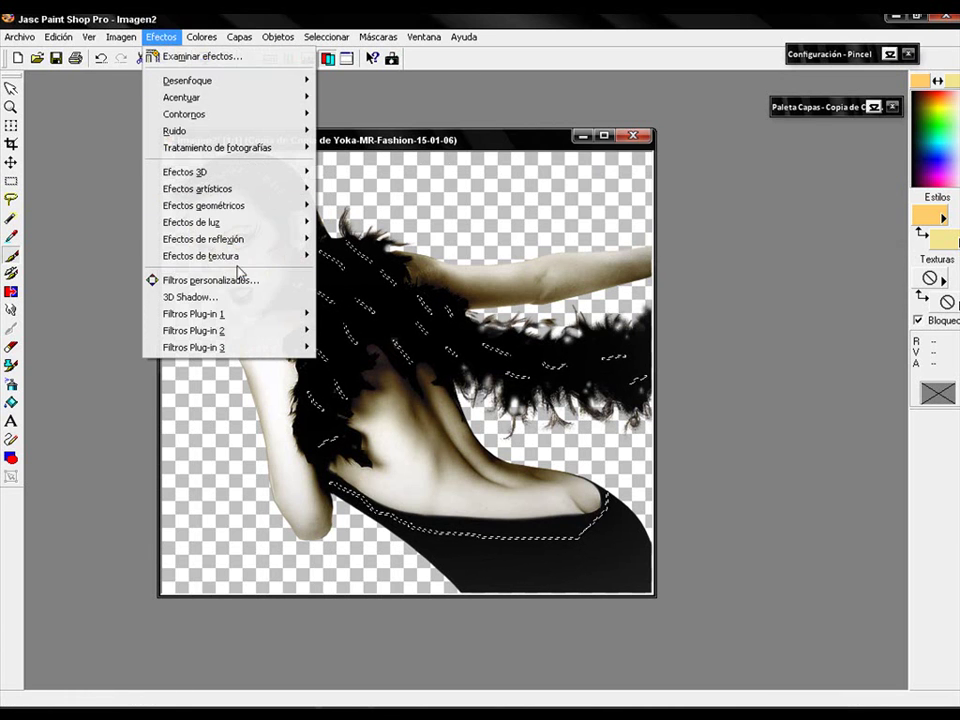
{"action": "mouse_move", "coordinate": [271, 331]}
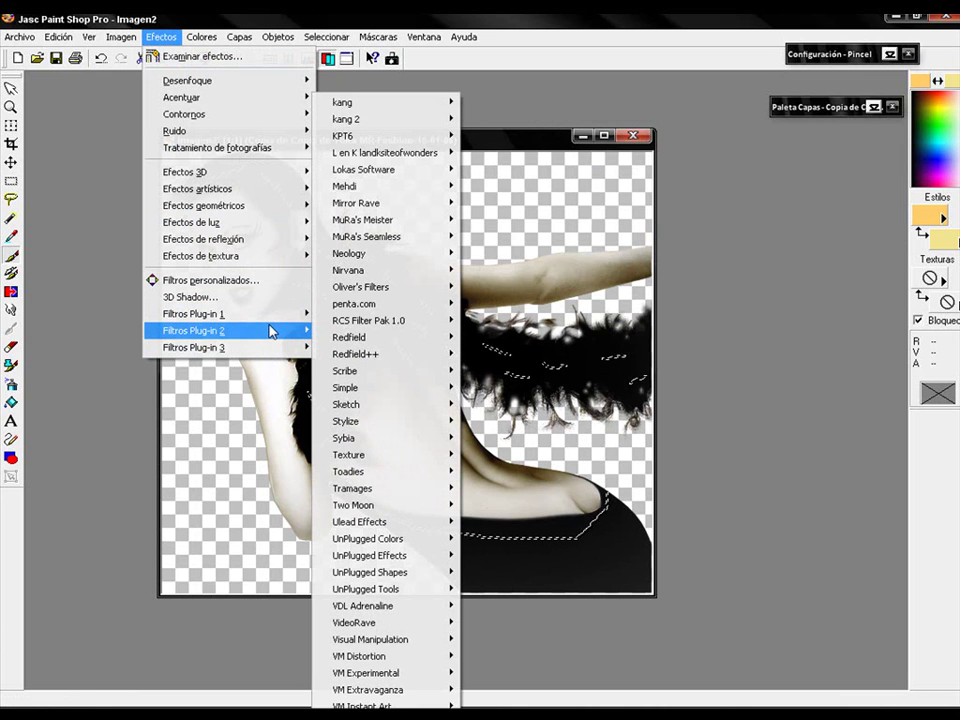
{"action": "mouse_move", "coordinate": [393, 358]}
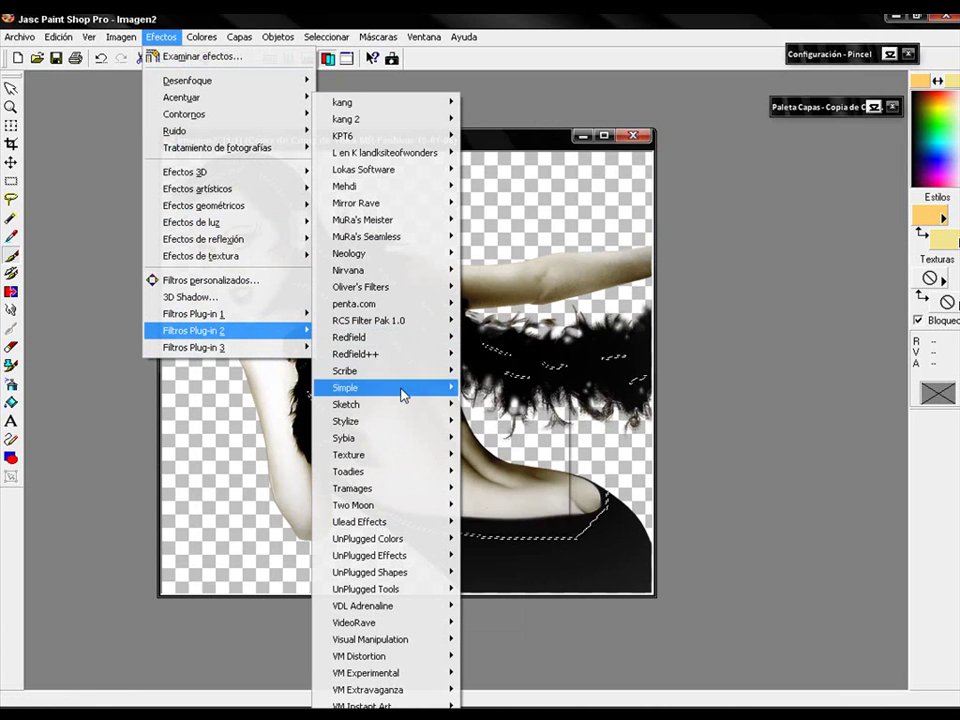
{"action": "mouse_move", "coordinate": [350, 387]}
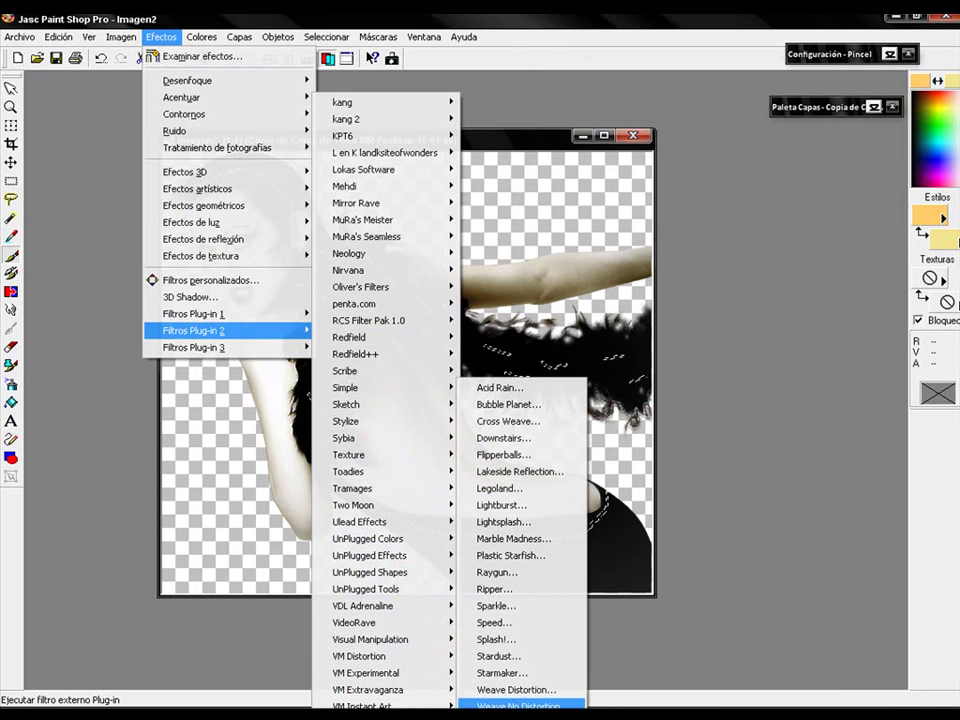
{"action": "left_click", "coordinate": [527, 608]}
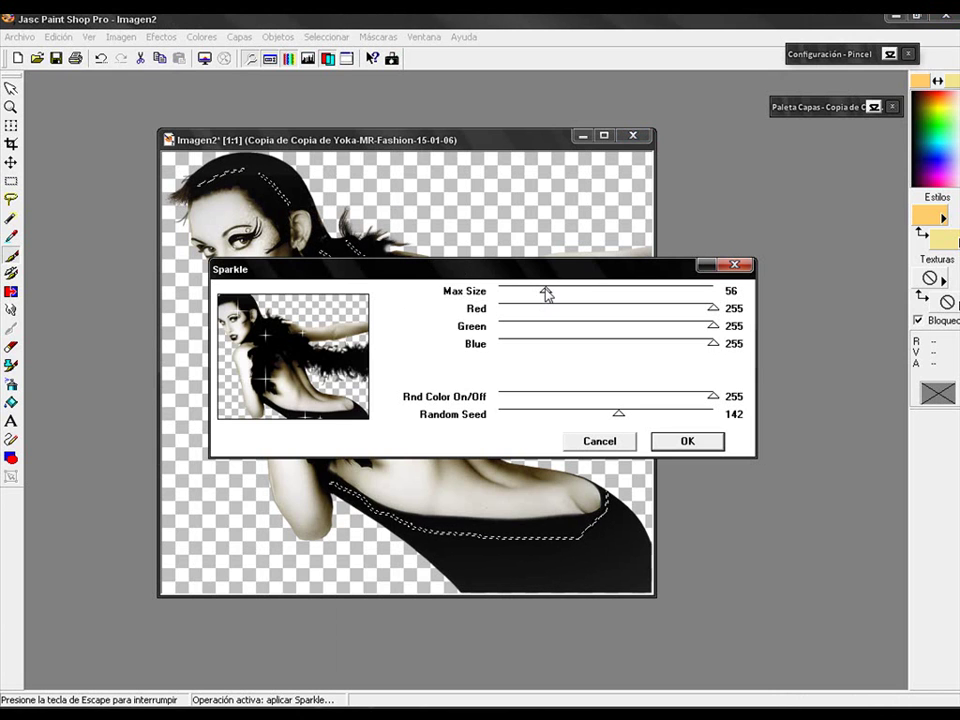
{"action": "left_click_drag", "start_coordinate": [547, 292], "coordinate": [545, 292]}
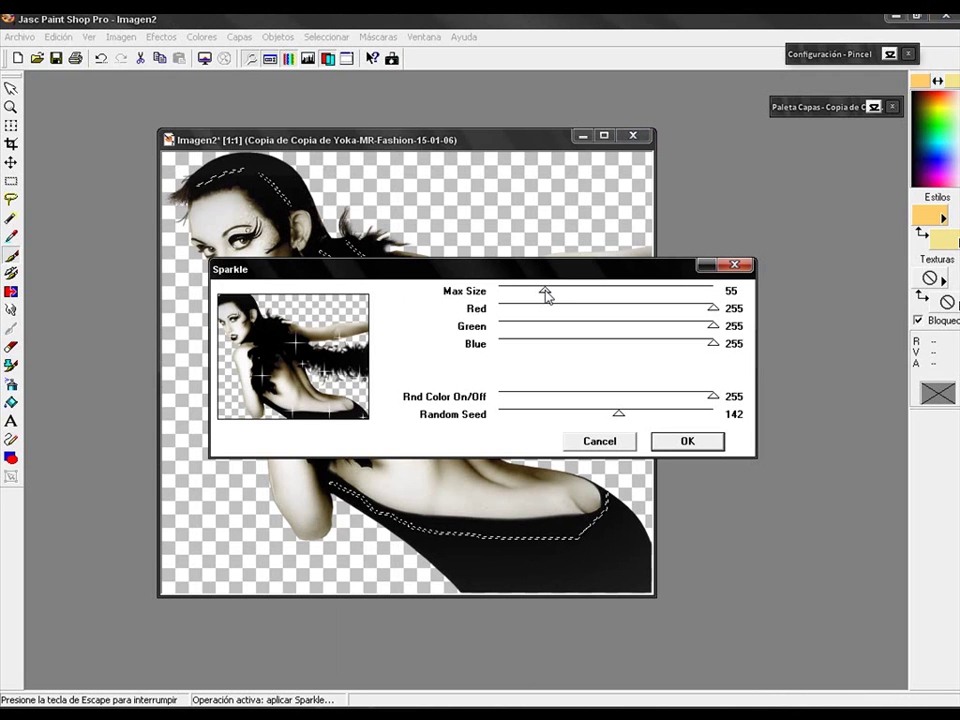
{"action": "left_click_drag", "start_coordinate": [546, 293], "coordinate": [541, 296]}
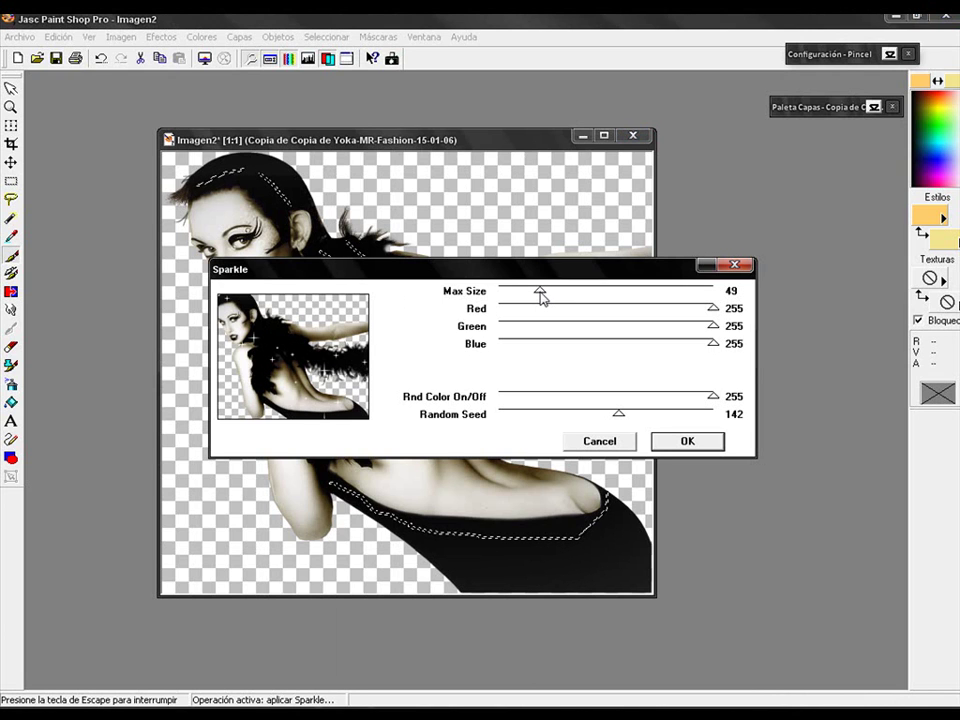
{"action": "left_click_drag", "start_coordinate": [540, 297], "coordinate": [515, 298]}
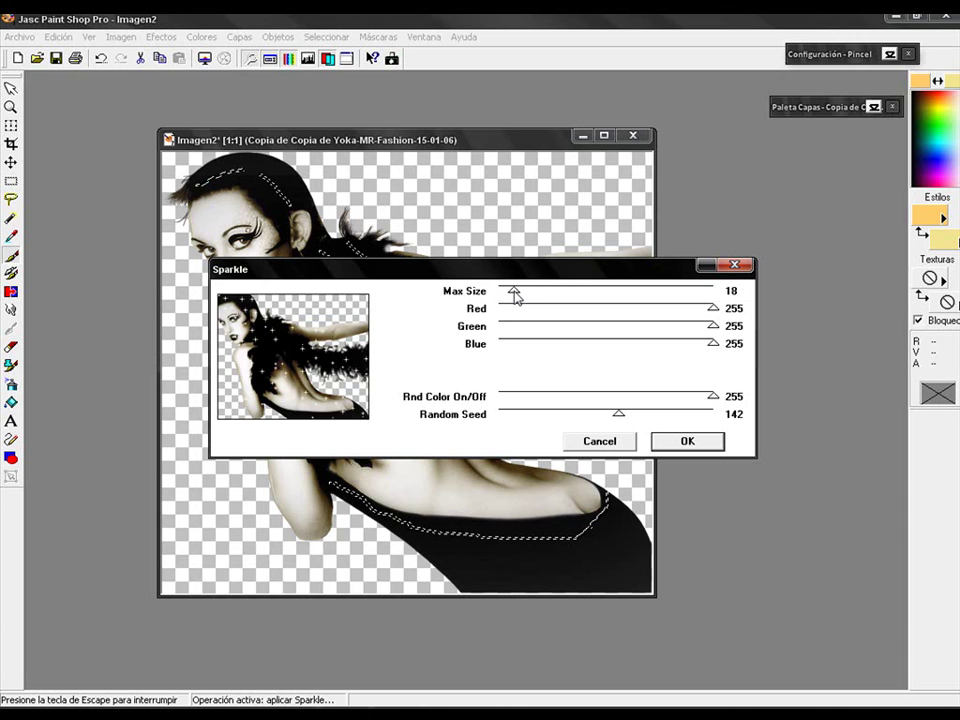
{"action": "left_click_drag", "start_coordinate": [515, 297], "coordinate": [510, 297]}
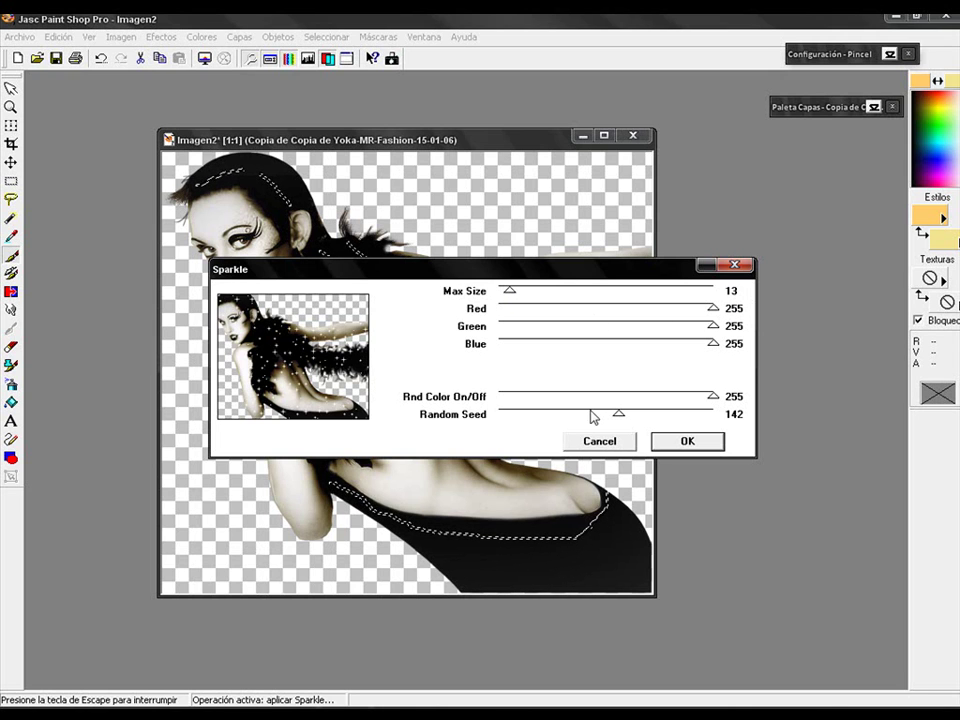
{"action": "left_click", "coordinate": [696, 445]}
Hide the topmost copy, and make the middle copy visible and active.
{"action": "mouse_move", "coordinate": [823, 57]}
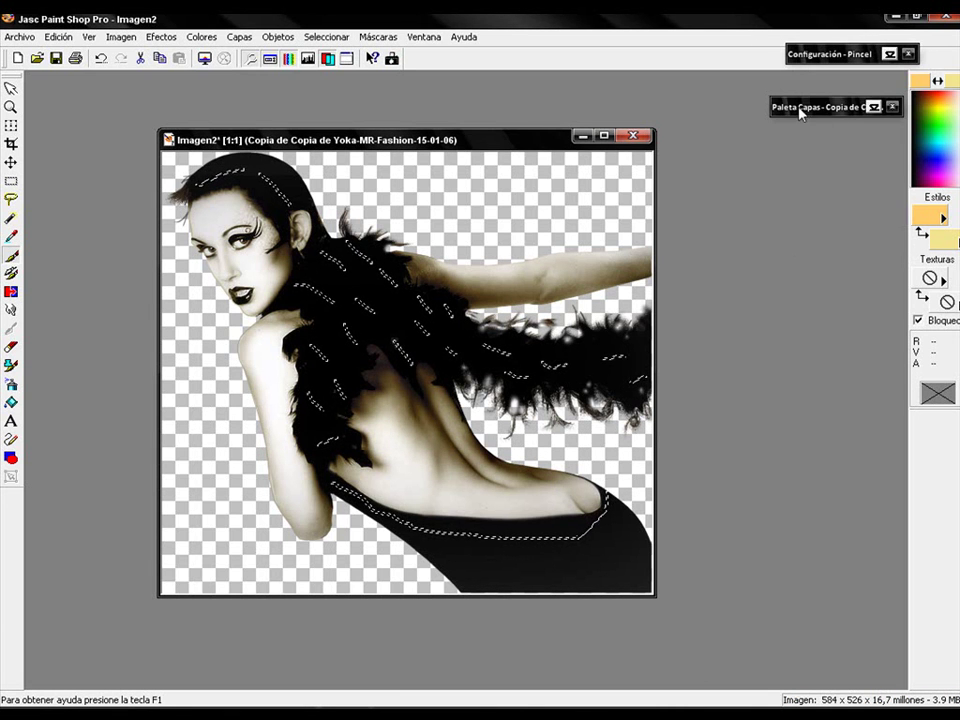
{"action": "mouse_move", "coordinate": [800, 113]}
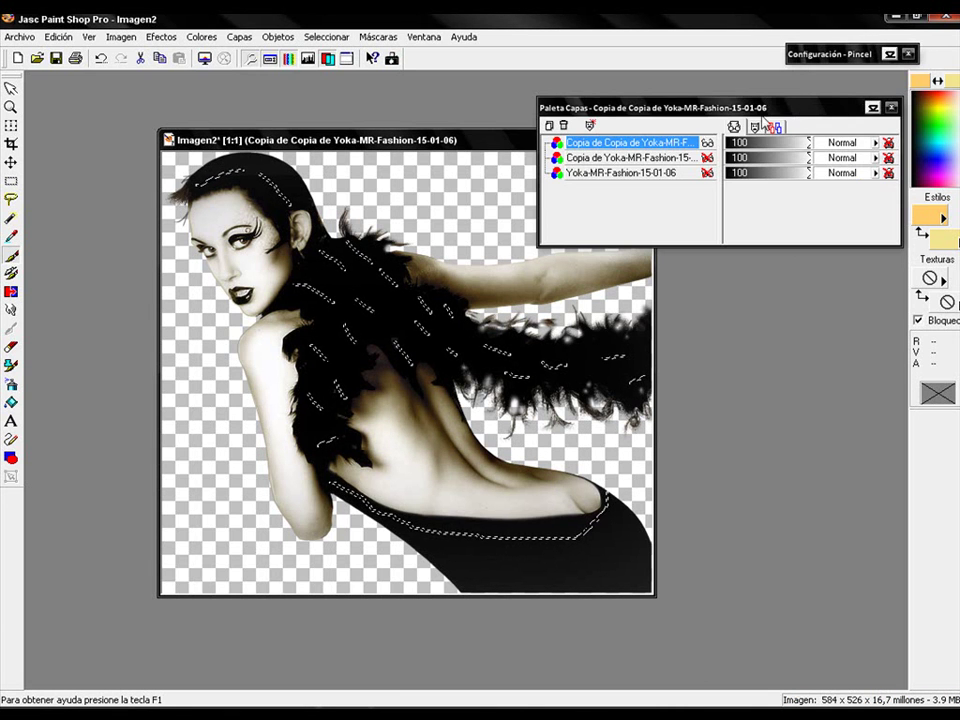
{"action": "left_click", "coordinate": [707, 143]}
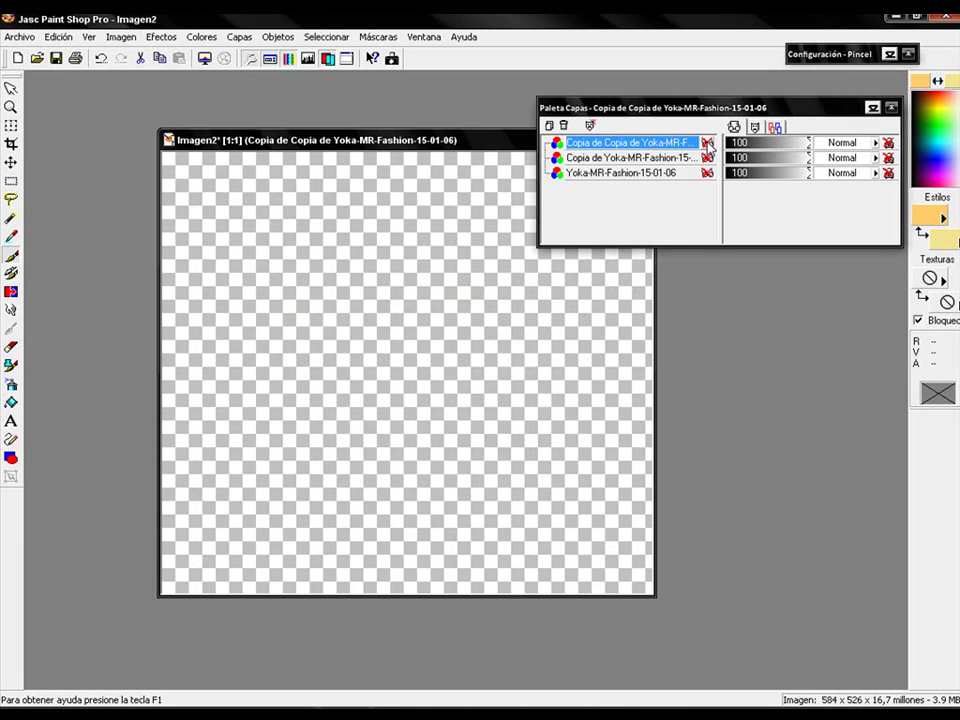
{"action": "left_click", "coordinate": [639, 162]}
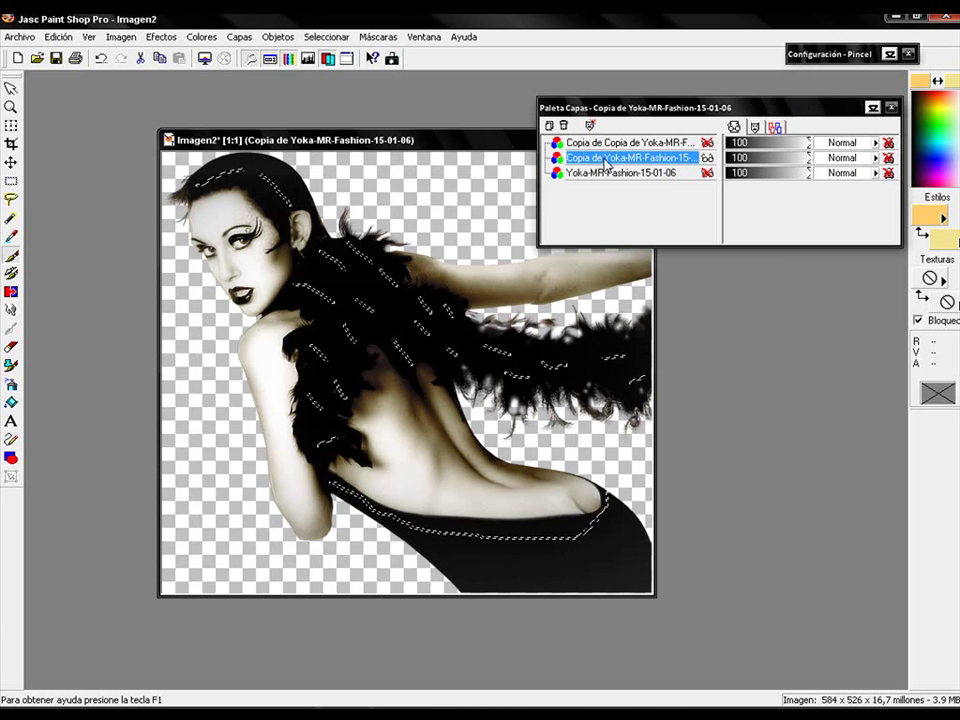
Apply Sparkle to the middle copy with Max Size 13 and a Random Seed slightly above the default.
{"action": "left_click", "coordinate": [159, 37]}
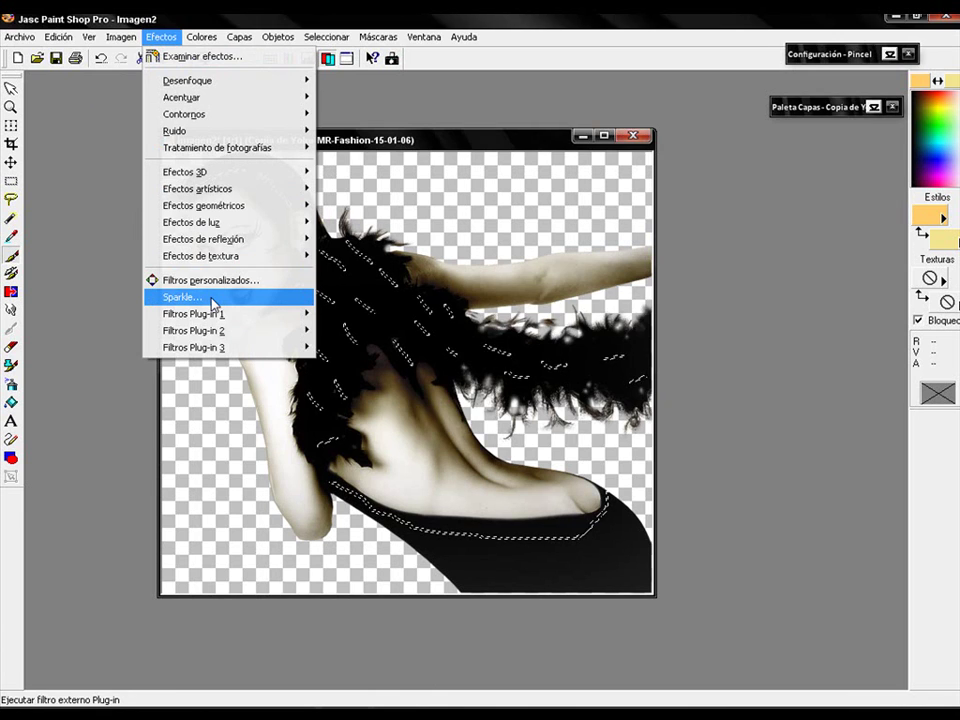
{"action": "left_click", "coordinate": [151, 300]}
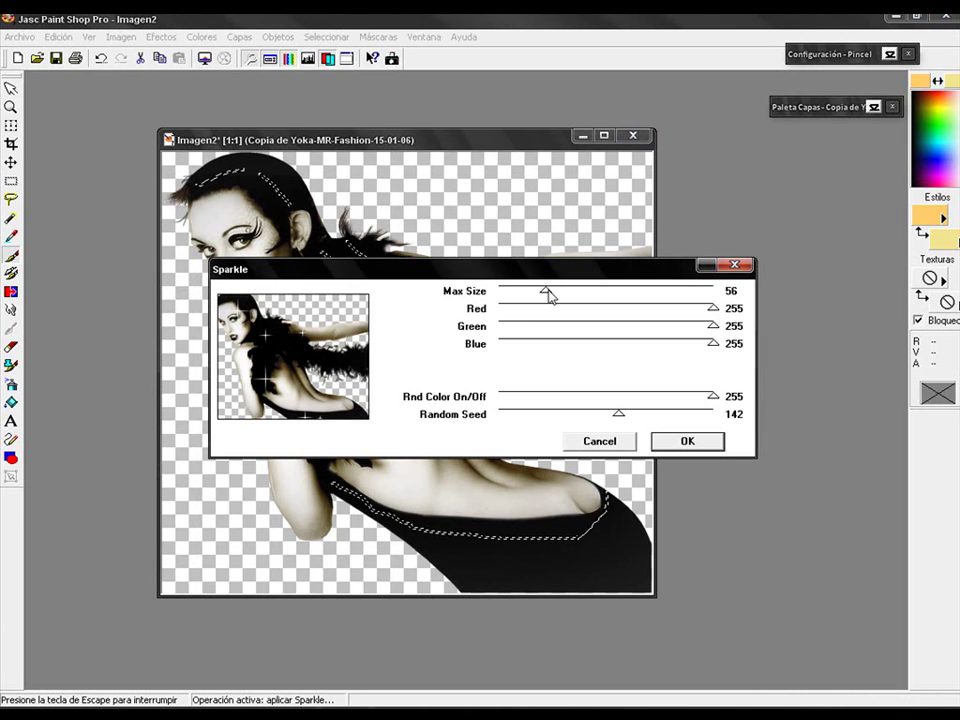
{"action": "left_click_drag", "start_coordinate": [549, 293], "coordinate": [510, 293]}
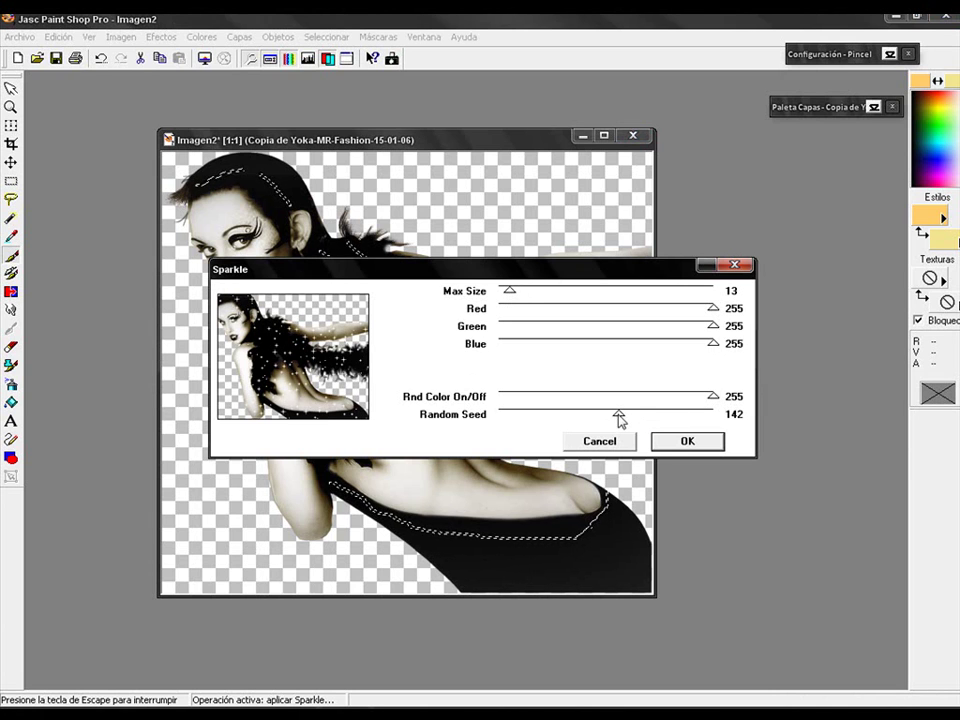
{"action": "left_click_drag", "start_coordinate": [618, 413], "coordinate": [643, 414]}
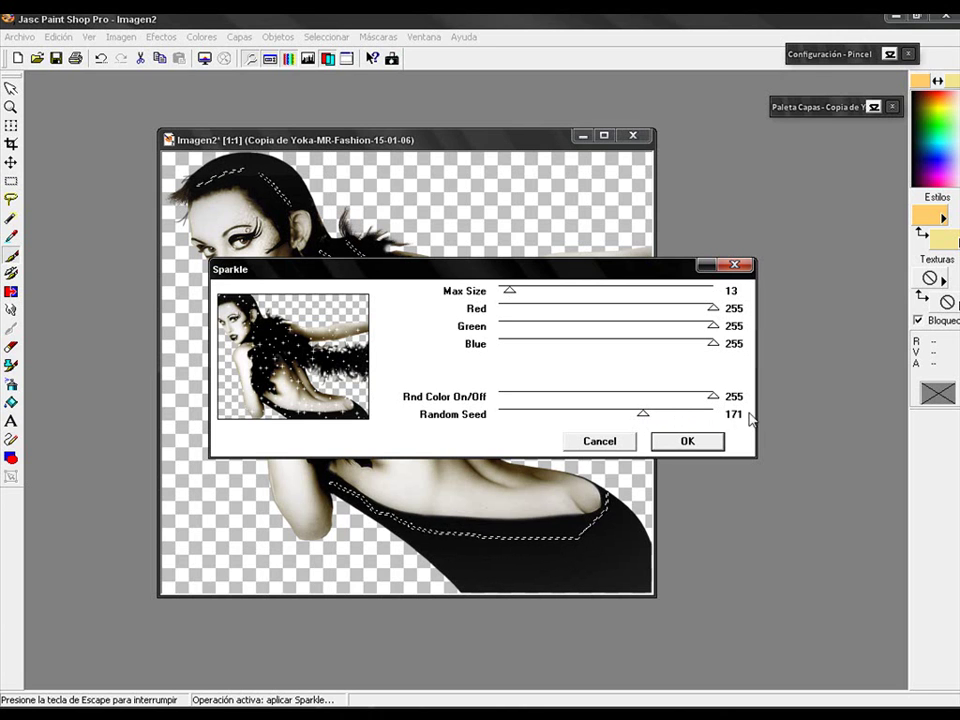
{"action": "left_click_drag", "start_coordinate": [643, 413], "coordinate": [626, 415]}
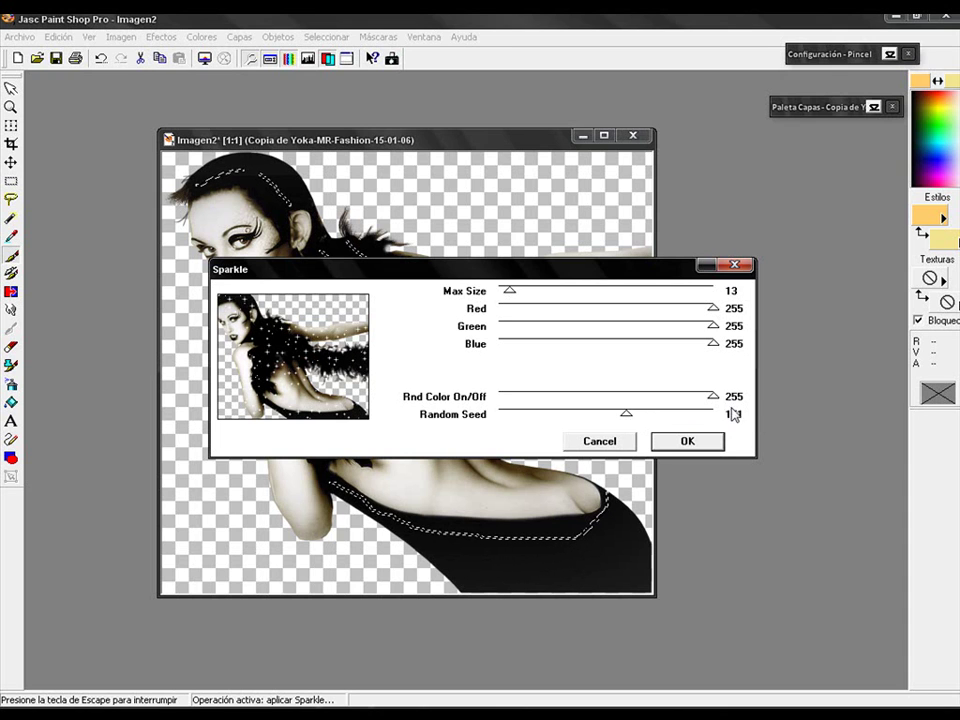
{"action": "left_click", "coordinate": [701, 444]}
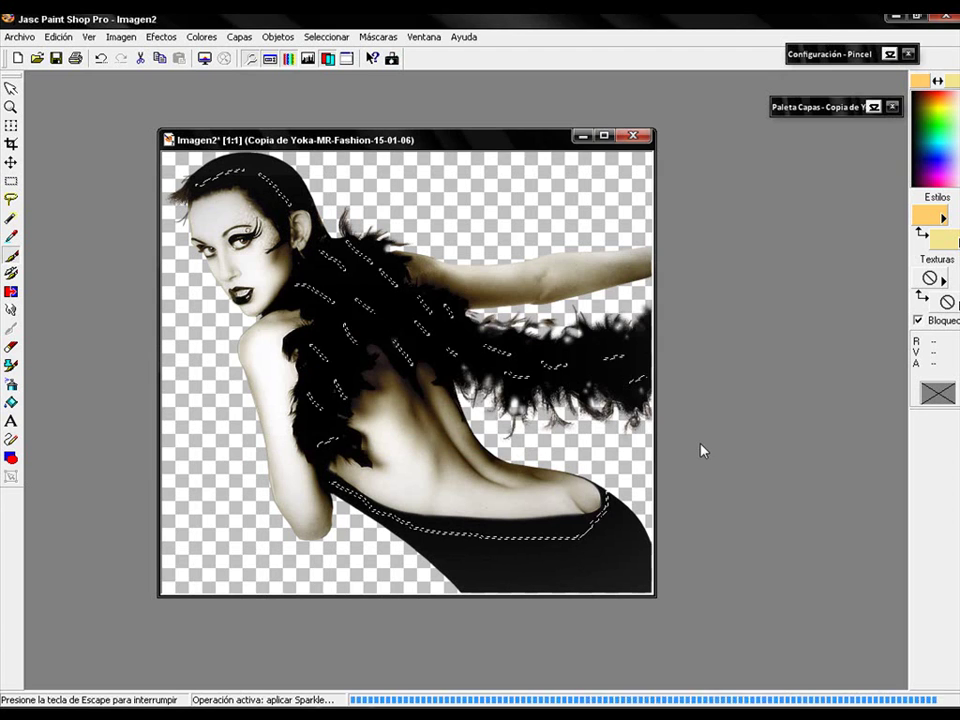
Hide the middle copy, and make the original layer Yoka-MR-Fashion-15-01-06 visible and active.
{"action": "mouse_move", "coordinate": [822, 123]}
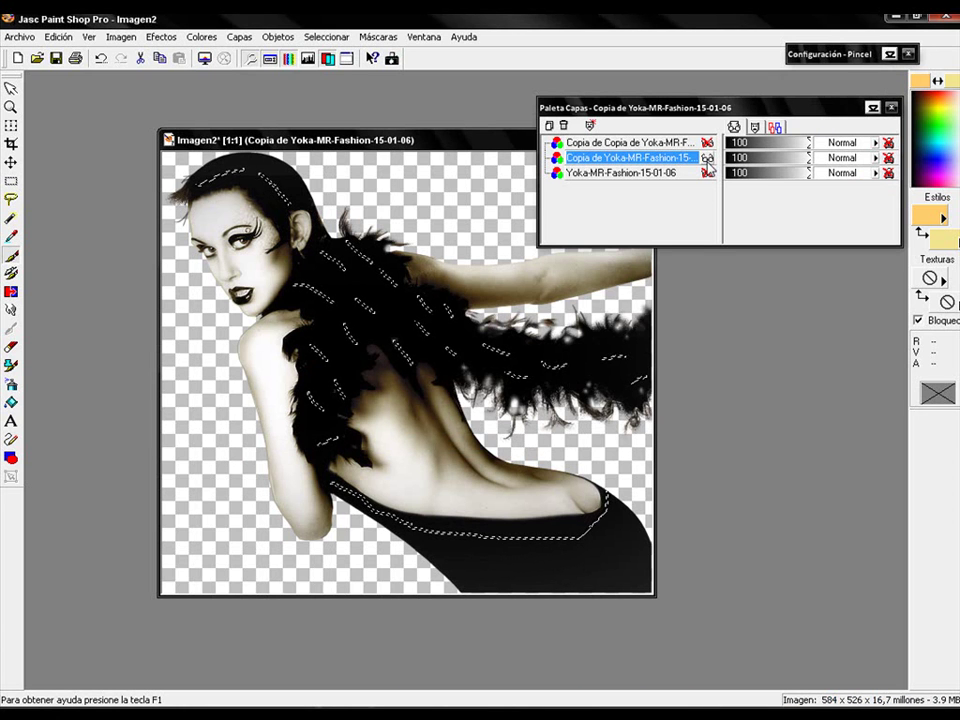
{"action": "left_click", "coordinate": [707, 158]}
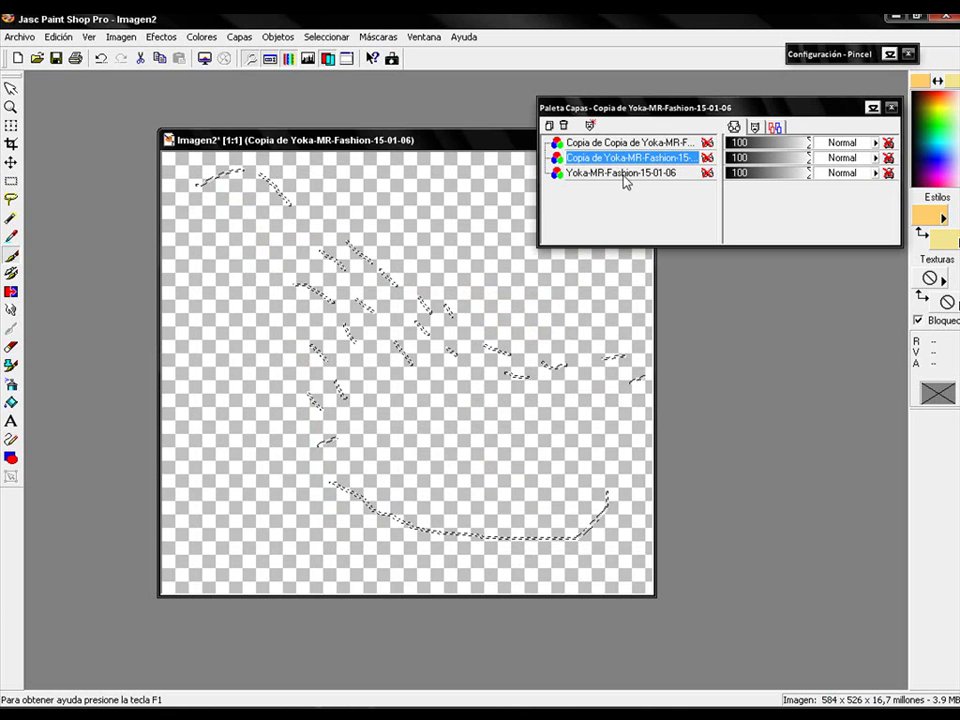
{"action": "left_click", "coordinate": [655, 175]}
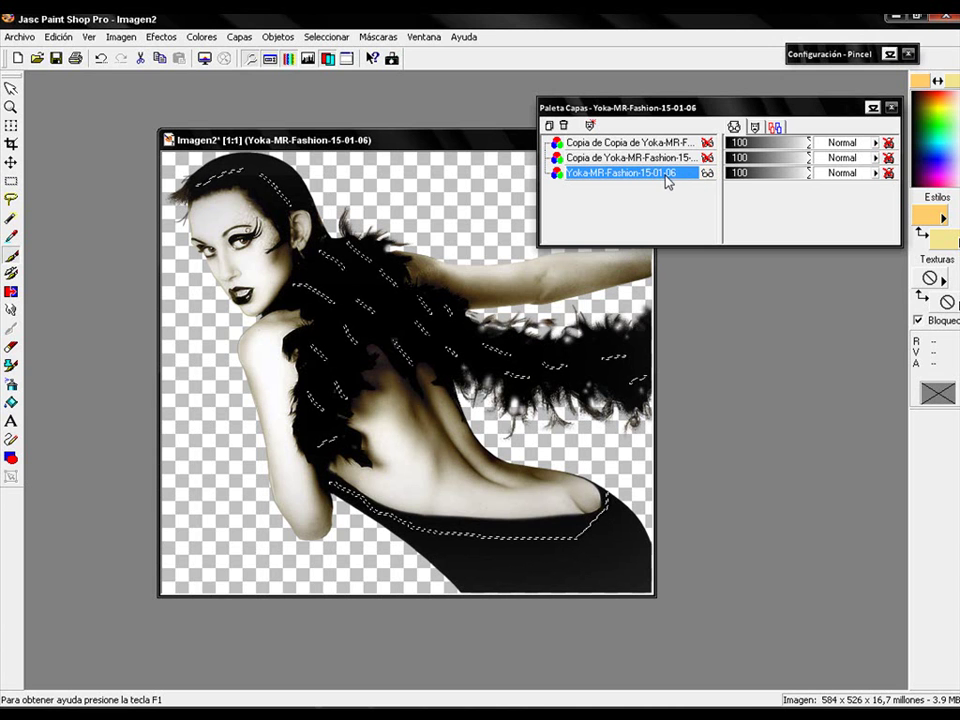
Apply Sparkle to the original woman layer with Max Size 13 and Random Seed 114.
{"action": "left_click", "coordinate": [161, 39]}
{"action": "left_click", "coordinate": [221, 300]}
{"action": "left_click_drag", "start_coordinate": [545, 292], "coordinate": [512, 297]}
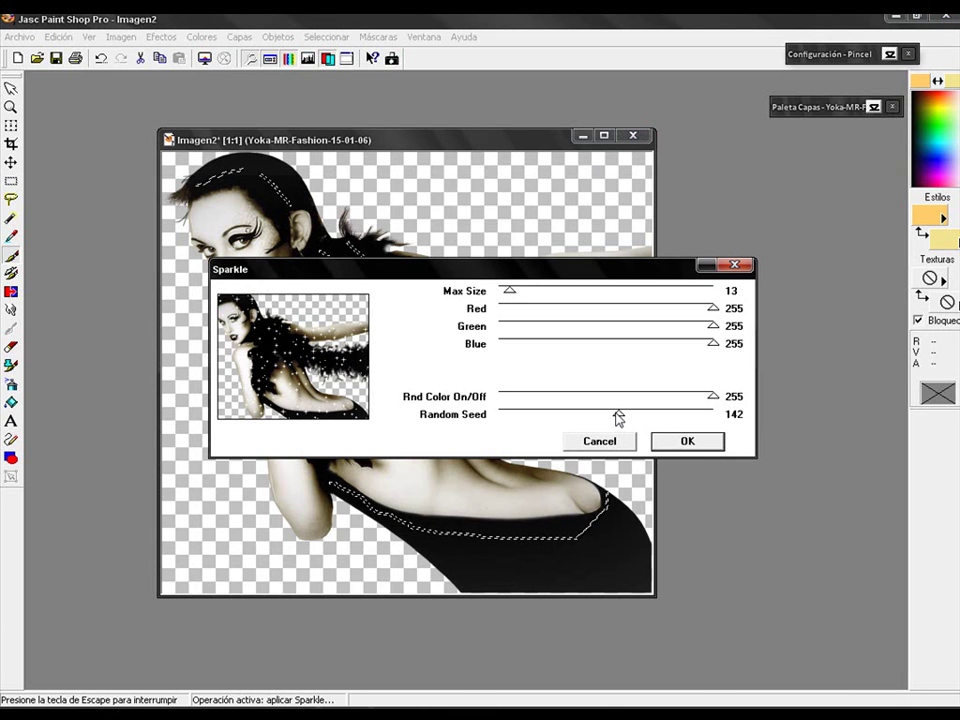
{"action": "left_click_drag", "start_coordinate": [616, 410], "coordinate": [595, 412]}
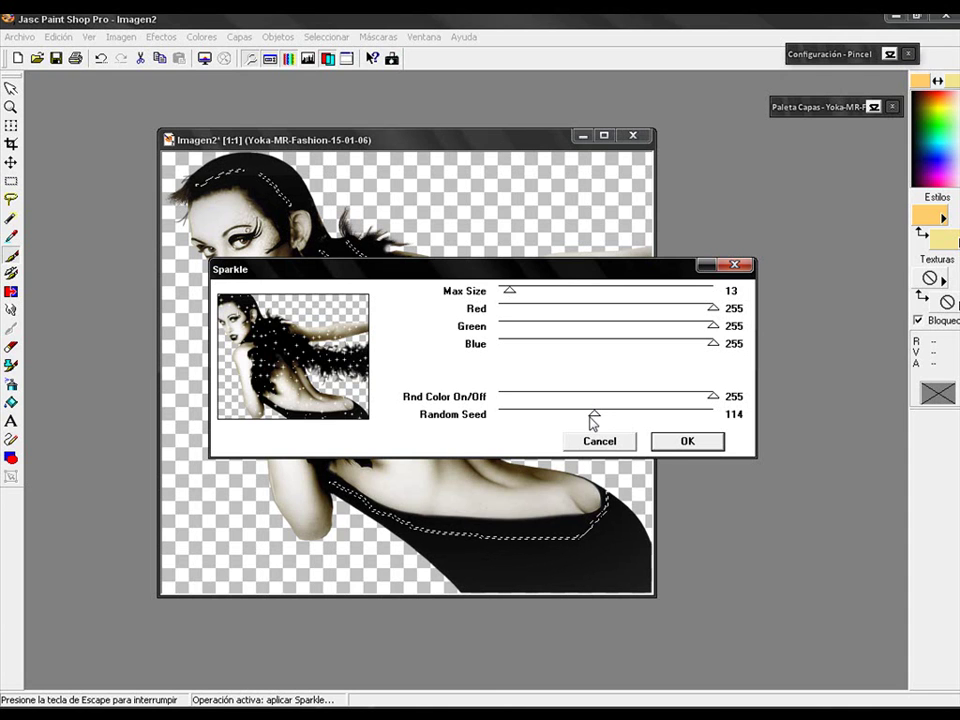
{"action": "left_click", "coordinate": [689, 443]}
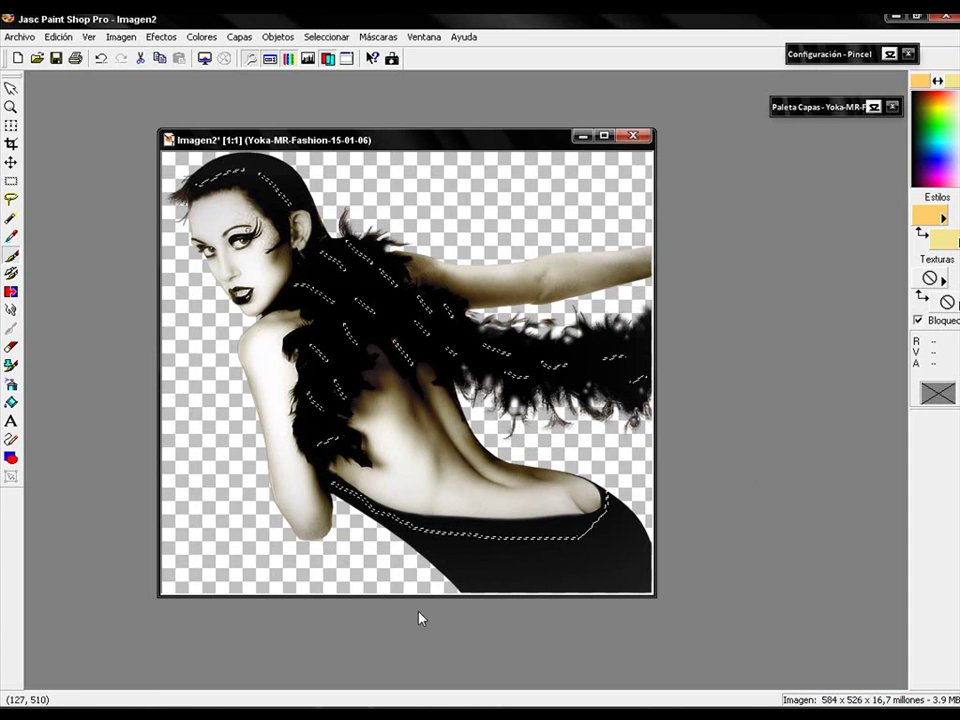
{"action": "mouse_move", "coordinate": [805, 120]}
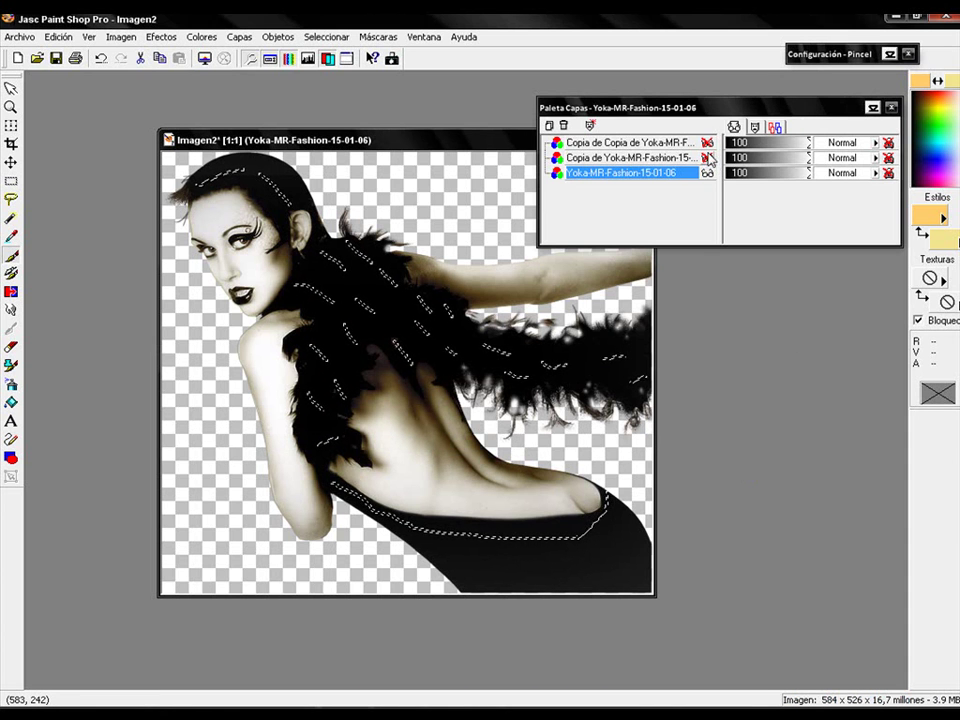
Make both hidden layer copies visible again and remove the selection around the glitter areas.
{"action": "left_click", "coordinate": [707, 143]}
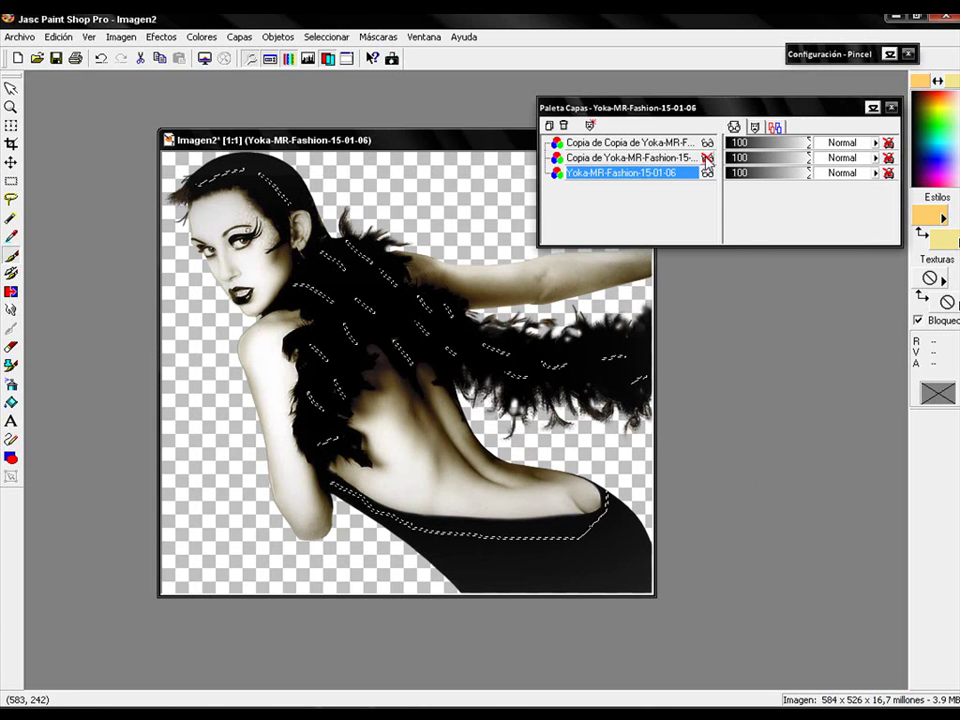
{"action": "left_click", "coordinate": [707, 158]}
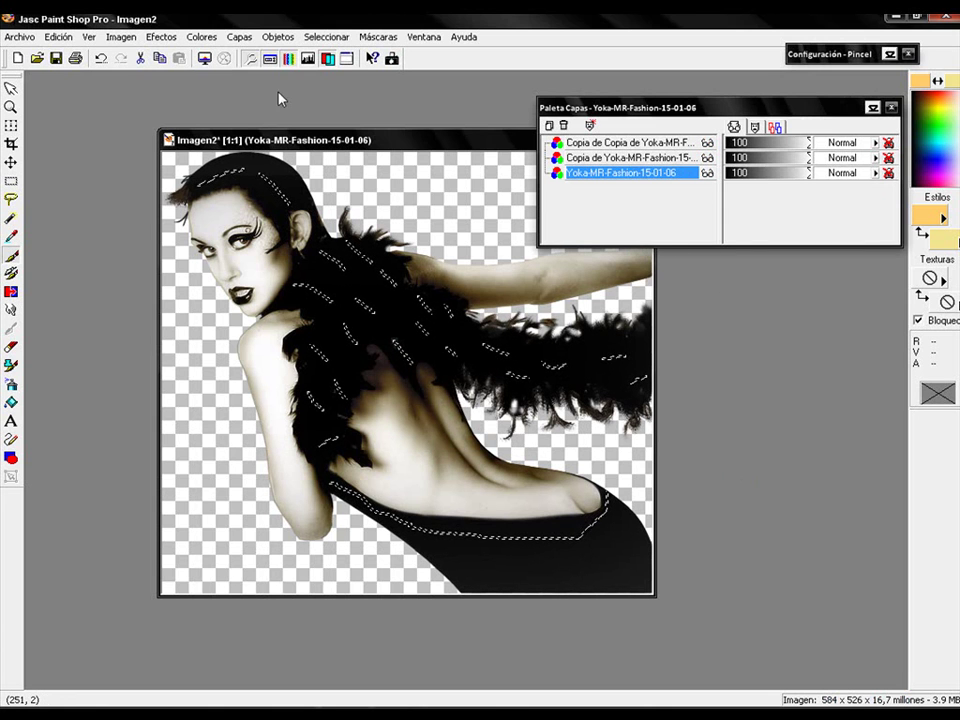
{"action": "left_click", "coordinate": [340, 38]}
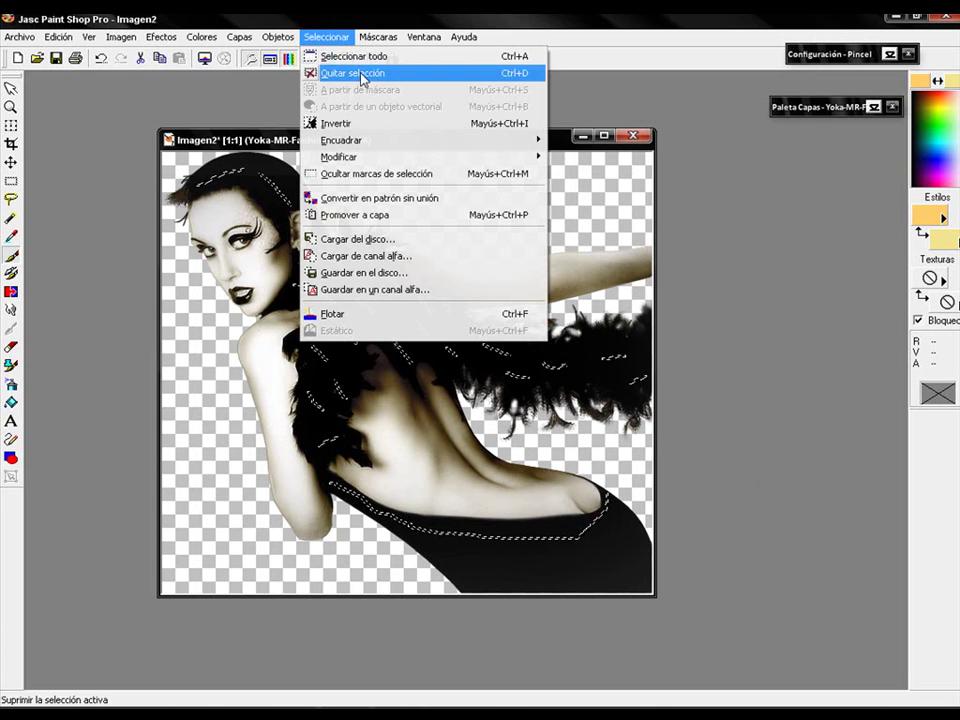
{"action": "left_click", "coordinate": [400, 75]}
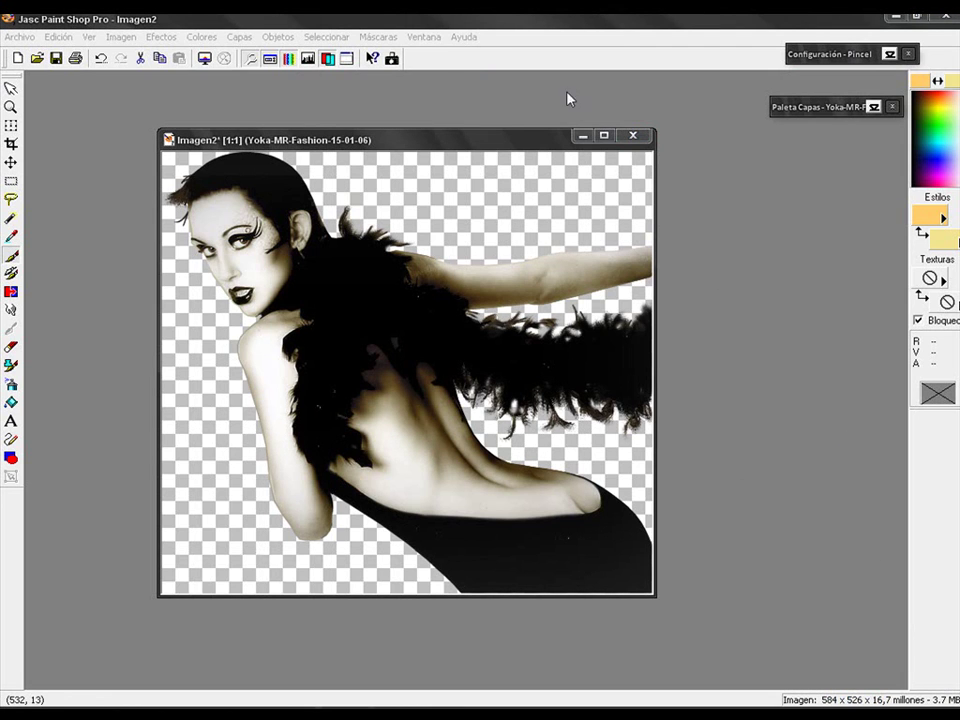
{"action": "mouse_move", "coordinate": [800, 108]}
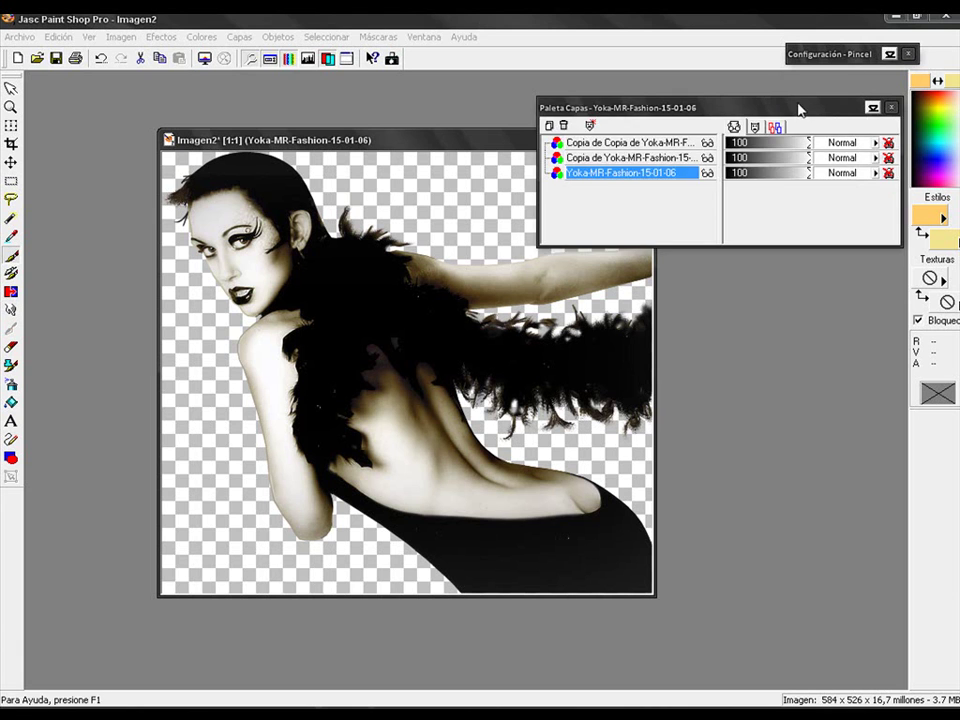
Save the layered image as 300.psp in the ARCHIVOS PSP folder.
{"action": "left_click", "coordinate": [18, 39]}
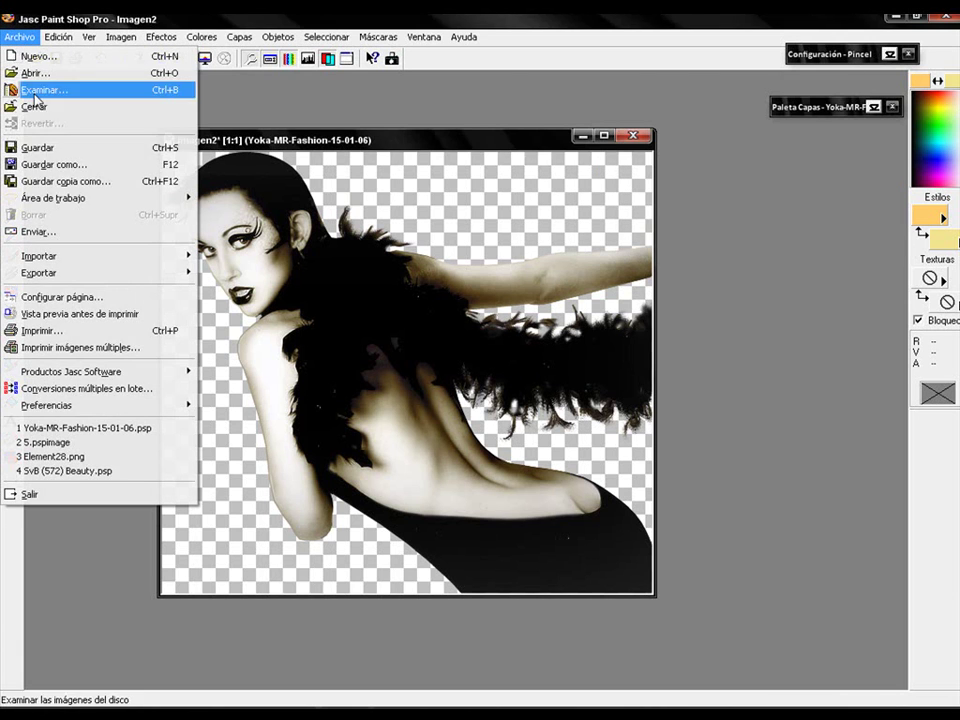
{"action": "left_click", "coordinate": [55, 164]}
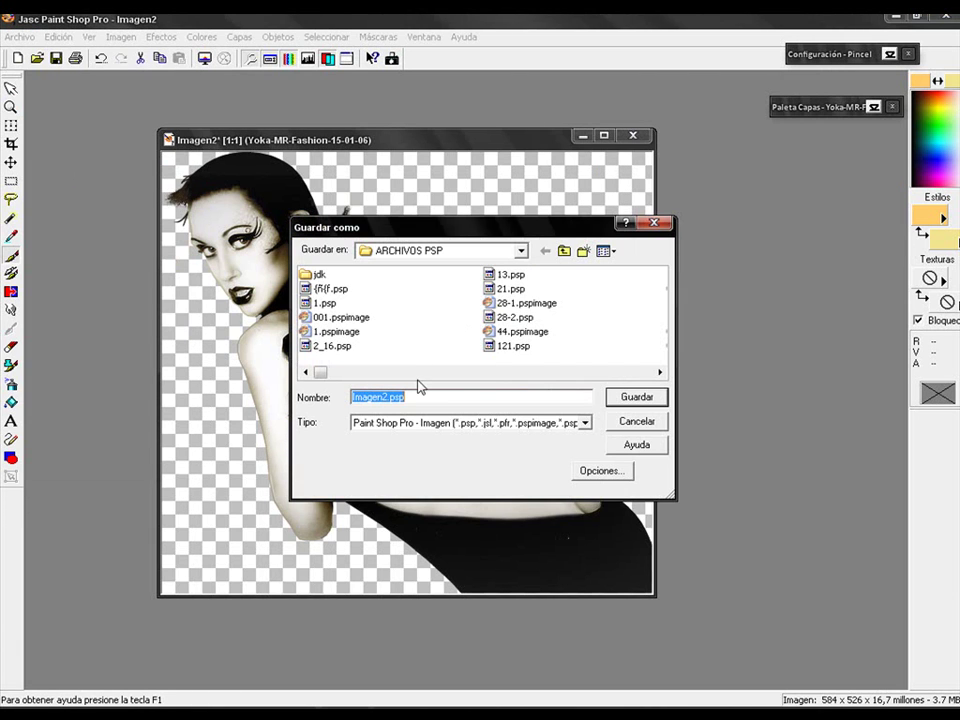
{"action": "left_click_drag", "start_coordinate": [389, 398], "coordinate": [265, 403]}
{"action": "type", "text": "300"}
{"action": "left_click", "coordinate": [635, 398]}
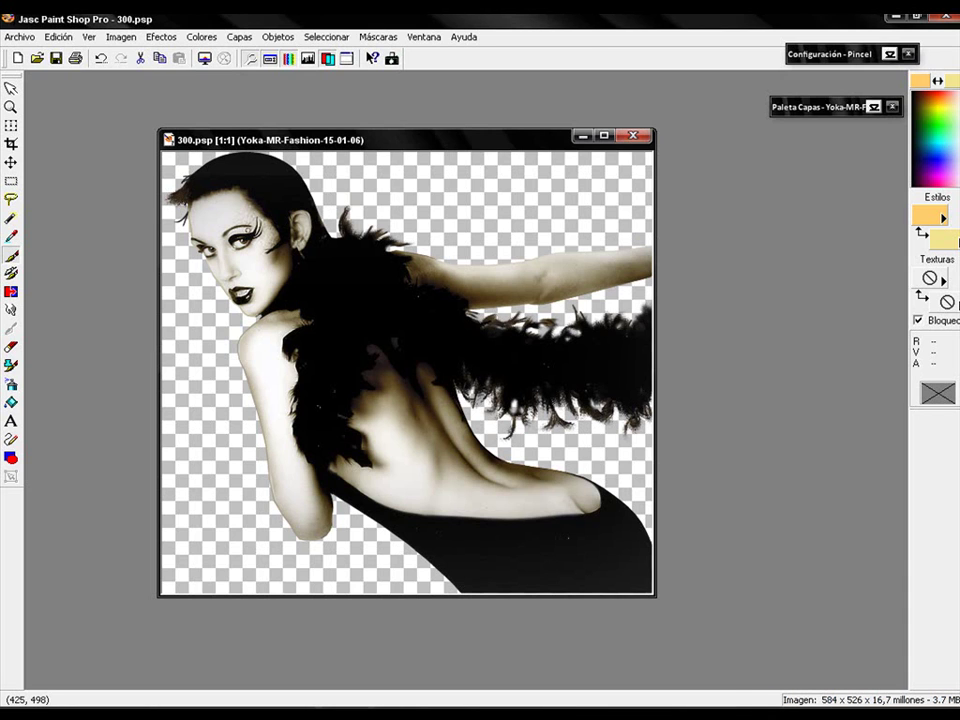
Switch to Jasc Animation Shop and open 300.psp from the ARCHIVOS PSP folder as an animation.
{"action": "left_click", "coordinate": [633, 702]}
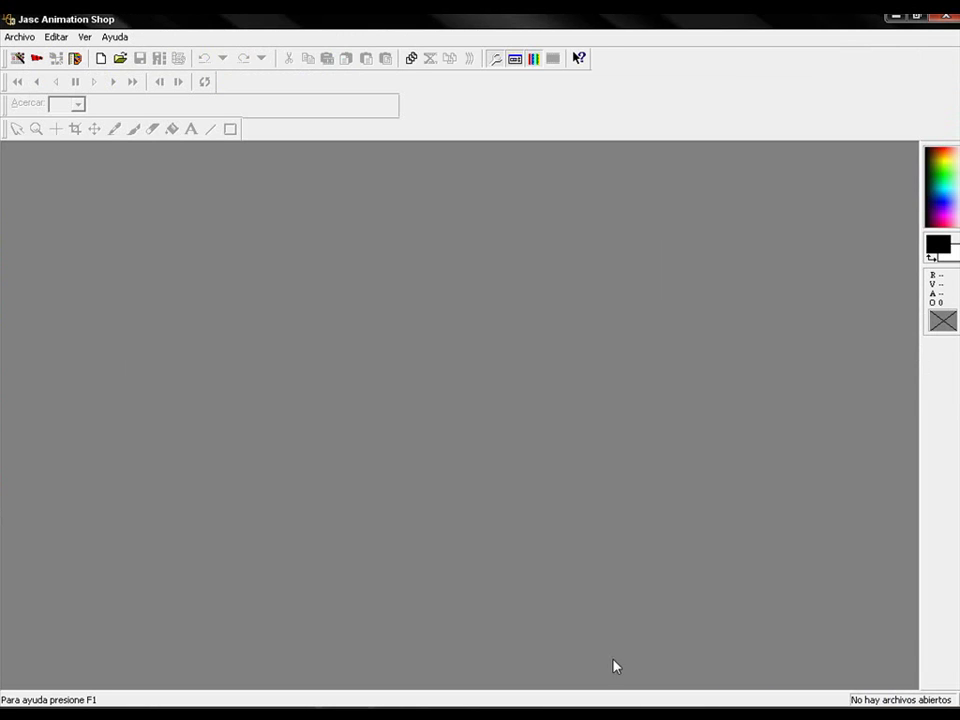
{"action": "left_click", "coordinate": [33, 39]}
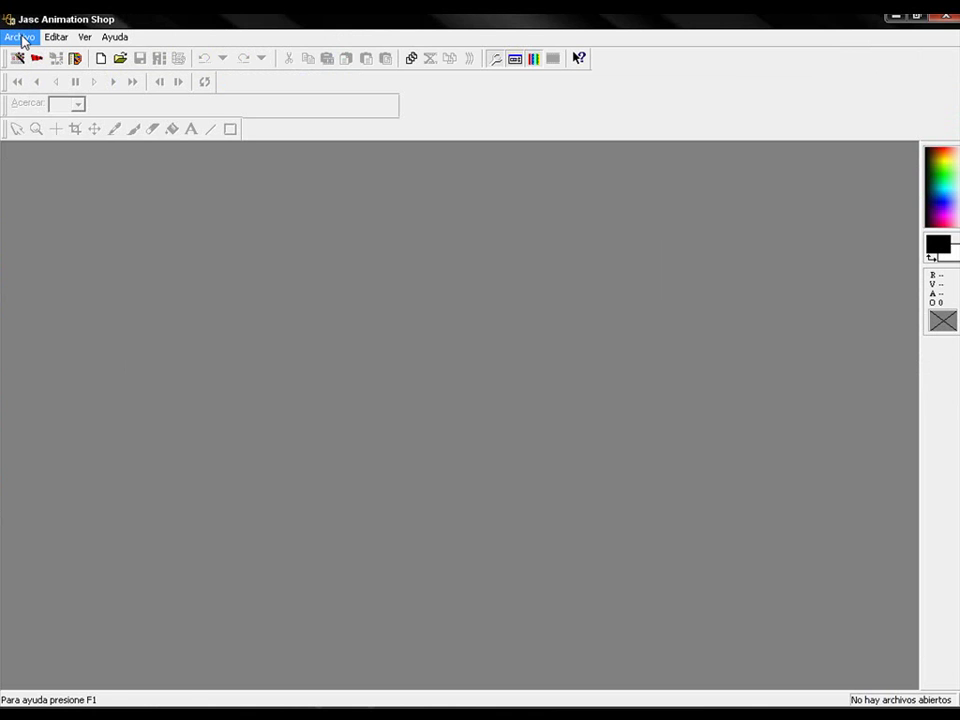
{"action": "left_click", "coordinate": [21, 37]}
{"action": "left_click", "coordinate": [75, 98]}
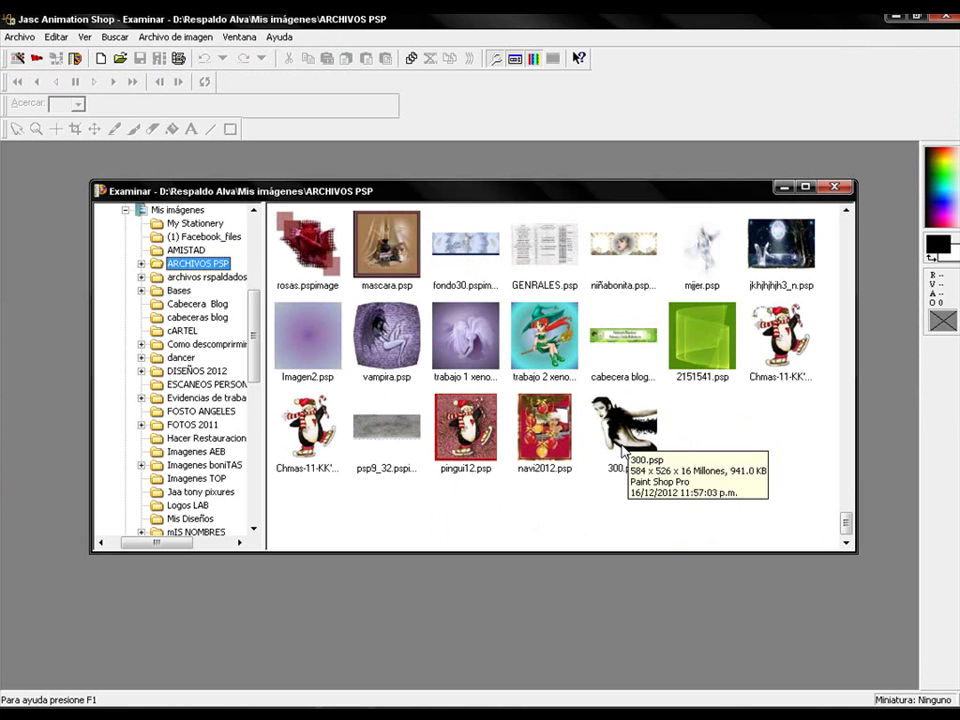
{"action": "double_click", "coordinate": [623, 430]}
{"action": "left_click_drag", "start_coordinate": [386, 191], "coordinate": [460, 172]}
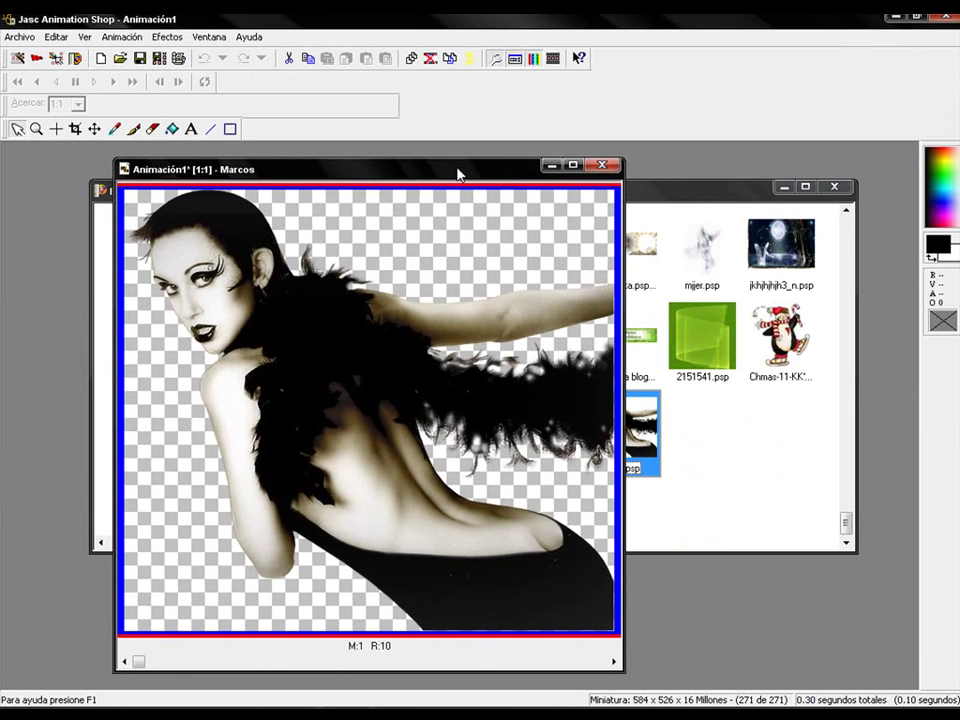
Play the animation and examine the glitter on the hair, boa and dress up close.
{"action": "left_click", "coordinate": [553, 59]}
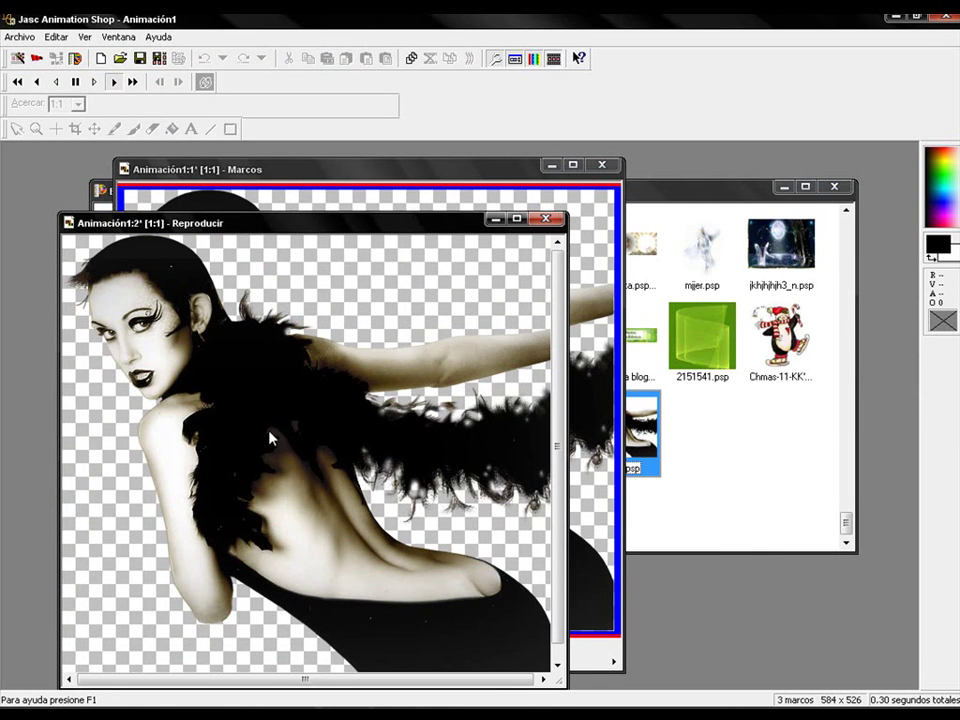
{"action": "scroll", "coordinate": [271, 443], "scroll_direction": "up", "scroll_amount": 1}
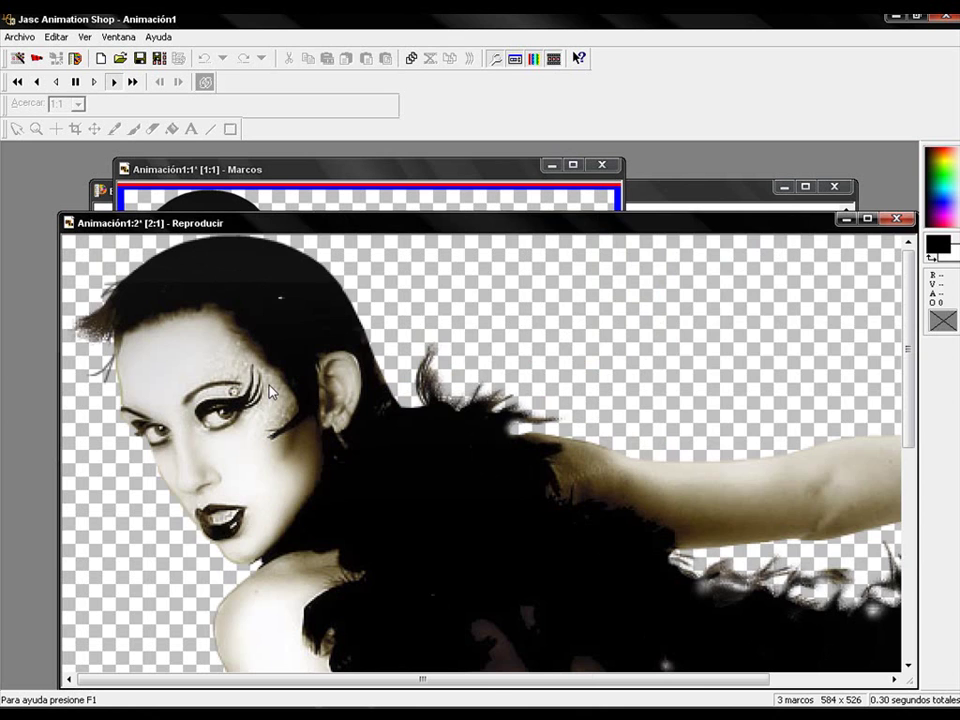
{"action": "scroll", "coordinate": [270, 392], "scroll_direction": "down", "scroll_amount": 1}
{"action": "scroll", "coordinate": [459, 474], "scroll_direction": "up", "scroll_amount": 1}
{"action": "scroll", "coordinate": [443, 480], "scroll_direction": "down", "scroll_amount": 1}
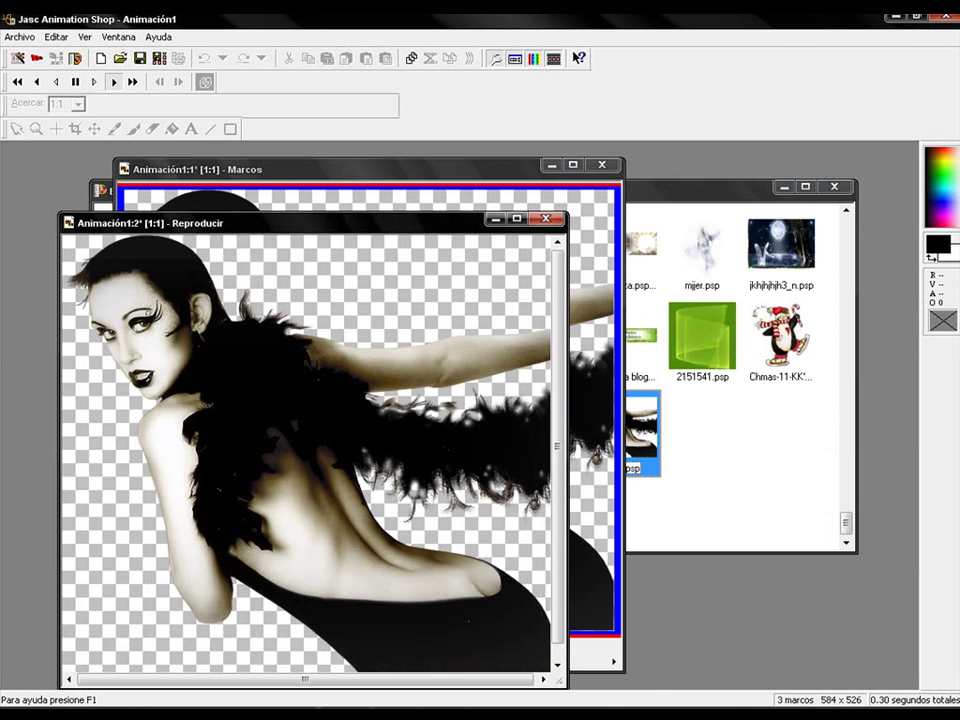
In Paint Shop Pro, set the brush size to 10 and paint a short orange stroke on the boa in the topmost copy.
{"action": "key", "text": "alt+Tab"}
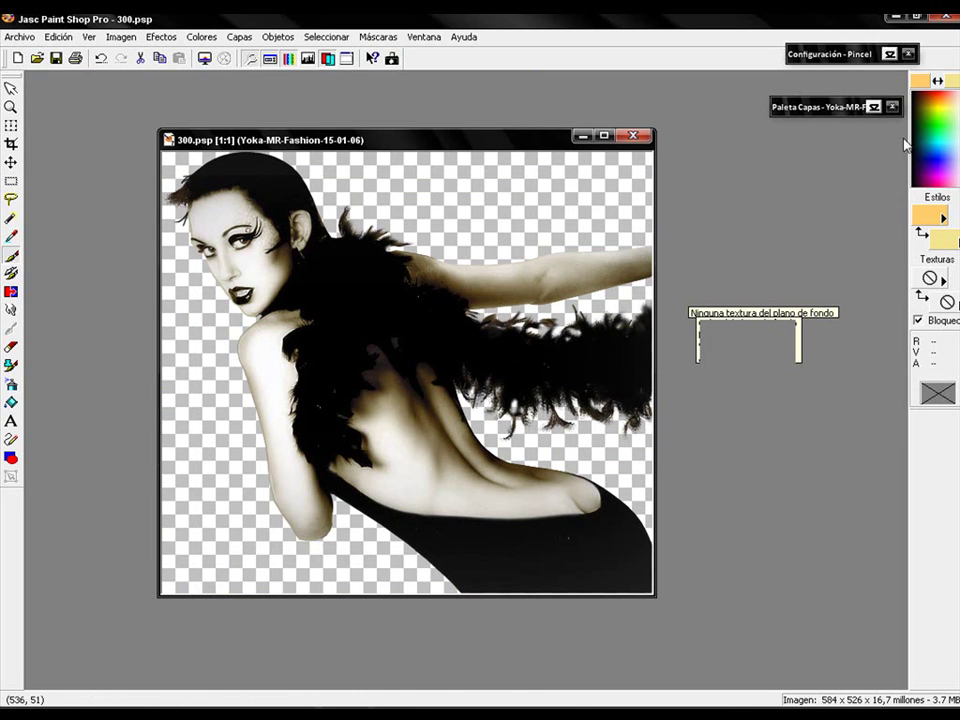
{"action": "mouse_move", "coordinate": [826, 57]}
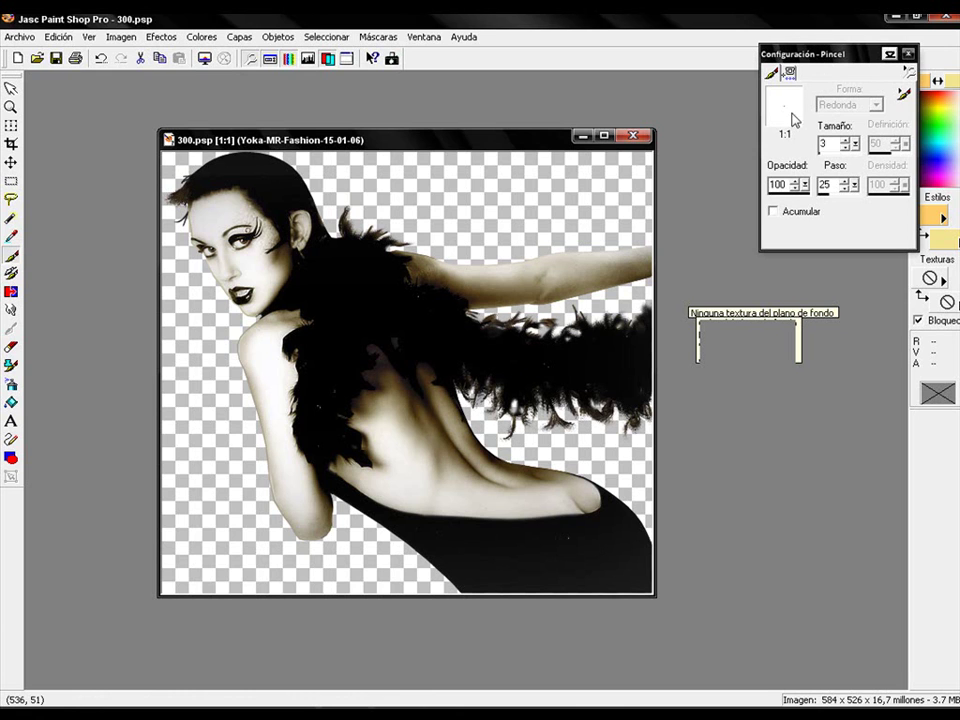
{"action": "double_click", "coordinate": [828, 144]}
{"action": "type", "text": "10"}
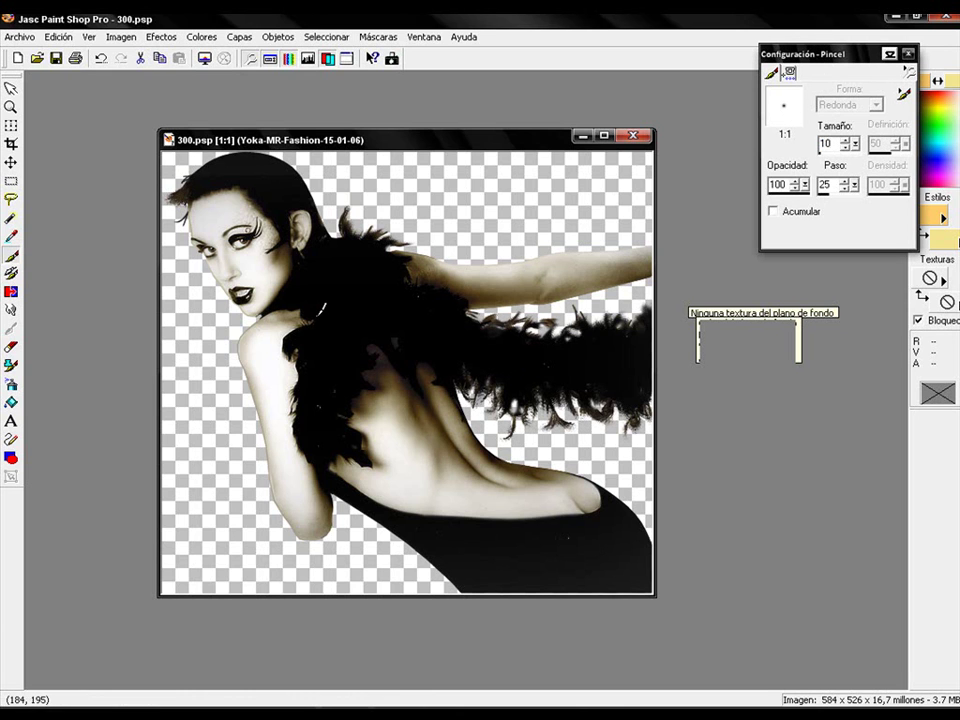
{"action": "left_click", "coordinate": [345, 260]}
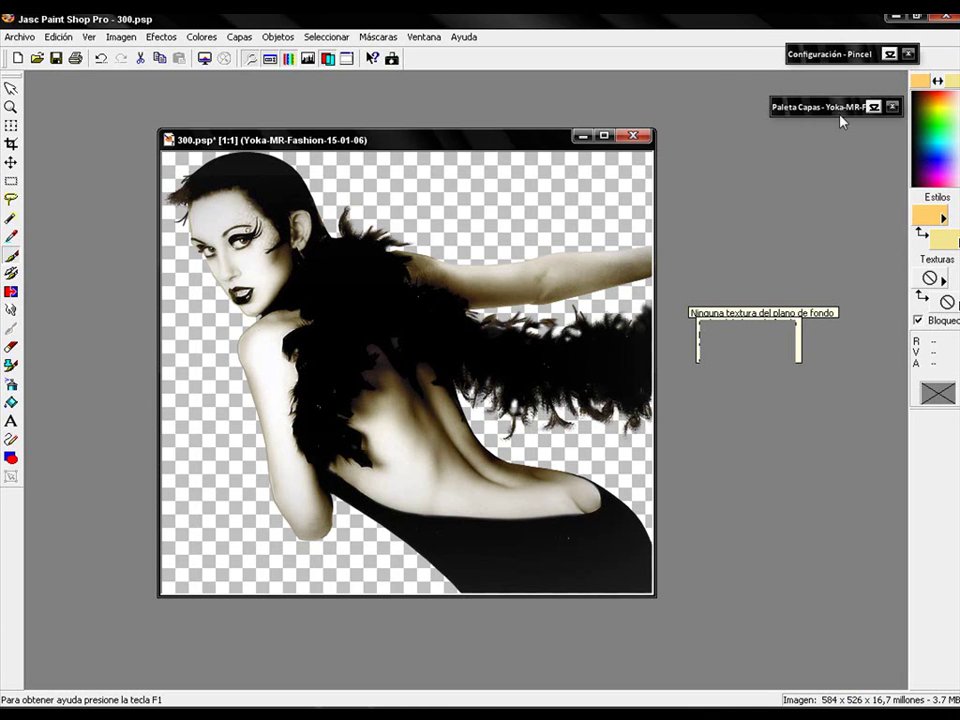
{"action": "mouse_move", "coordinate": [828, 112]}
{"action": "left_click", "coordinate": [640, 143]}
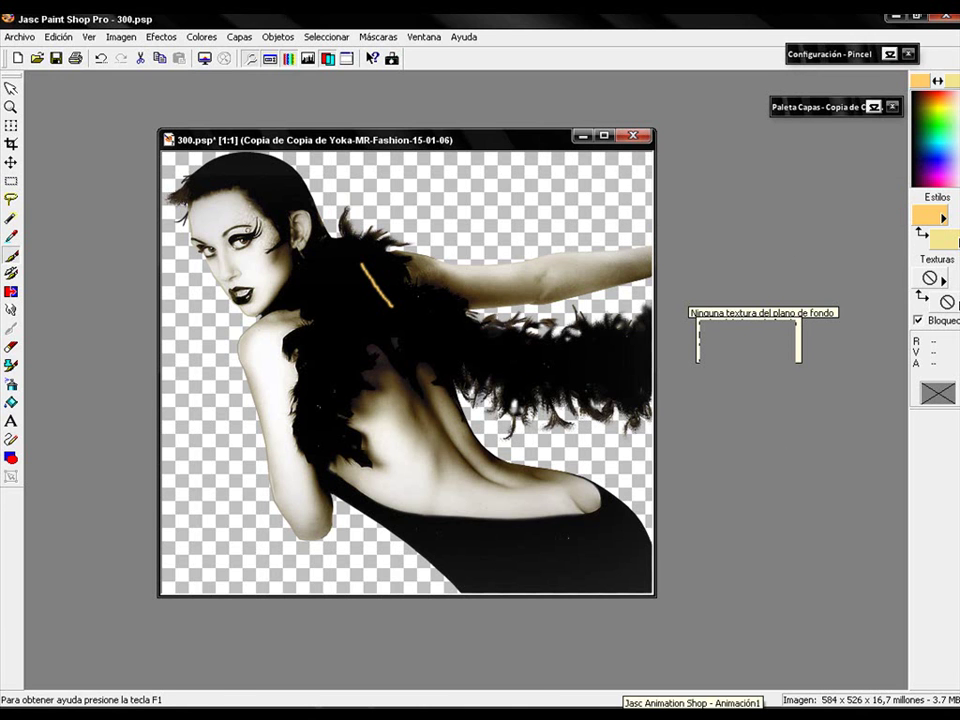
Switch back to Animation Shop and save the animation as 300.gif in the DISEÑOS 2012 folder.
{"action": "left_click", "coordinate": [690, 715]}
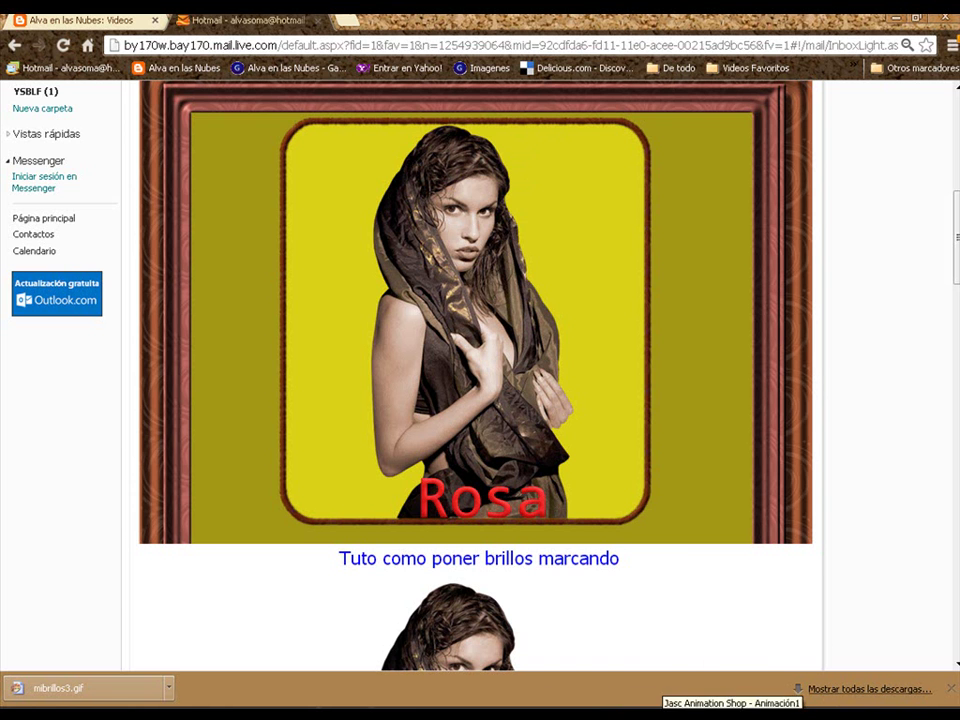
{"action": "left_click", "coordinate": [680, 714]}
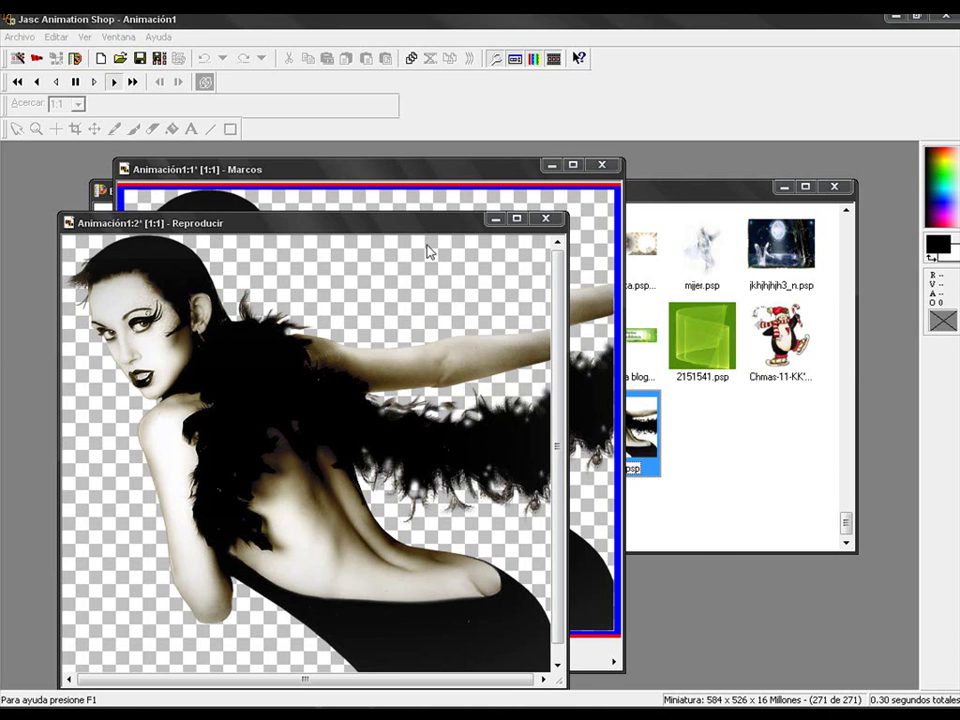
{"action": "left_click_drag", "start_coordinate": [420, 223], "coordinate": [533, 192]}
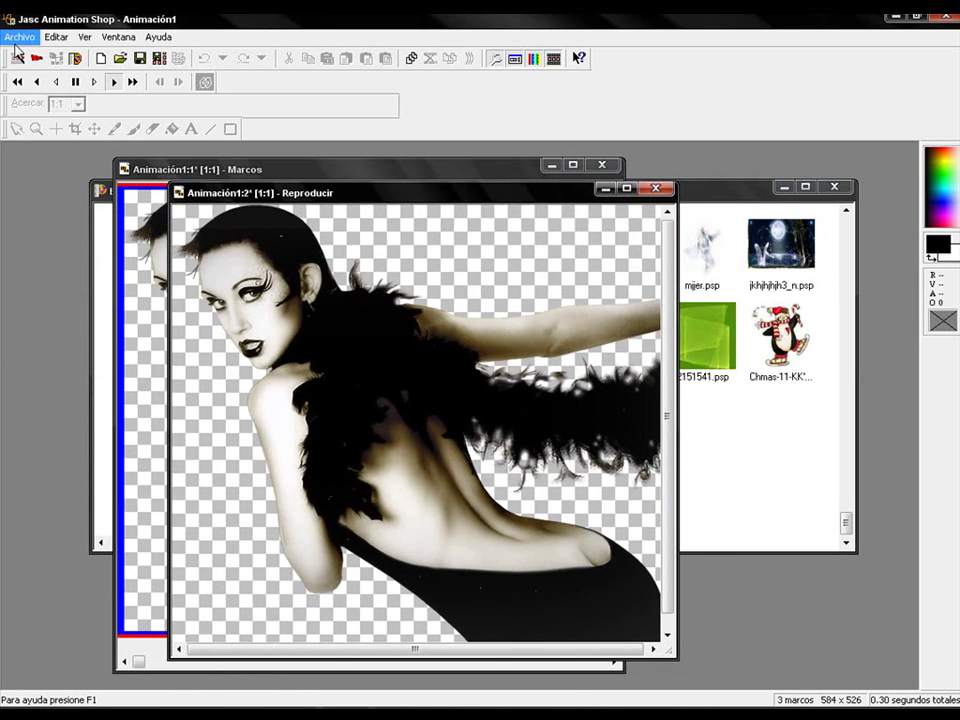
{"action": "left_click", "coordinate": [19, 37]}
{"action": "left_click", "coordinate": [71, 166]}
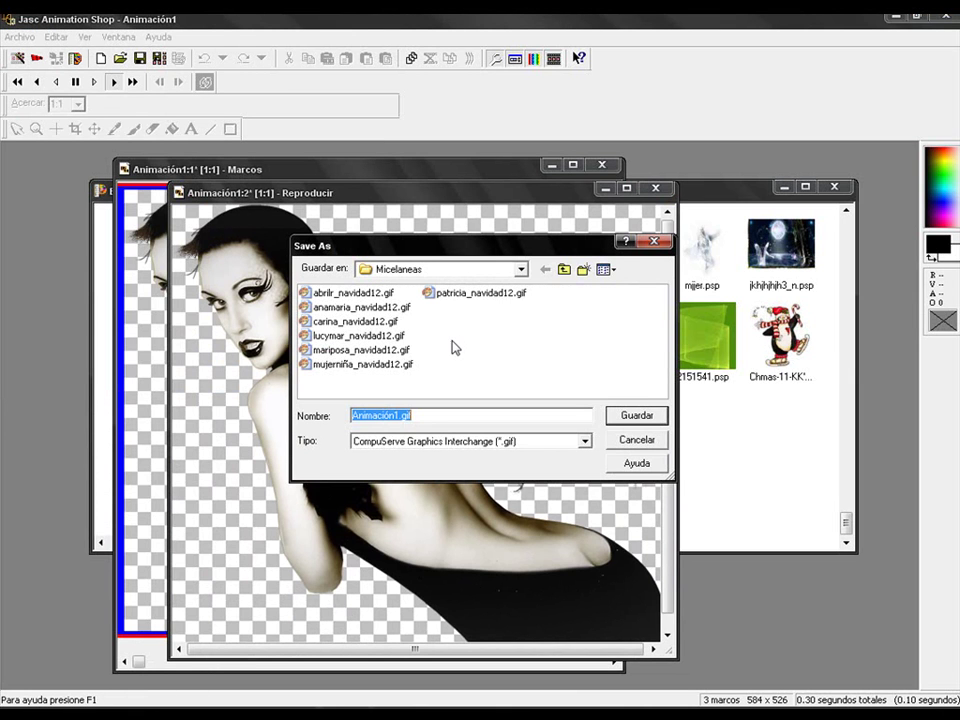
{"action": "left_click", "coordinate": [565, 270]}
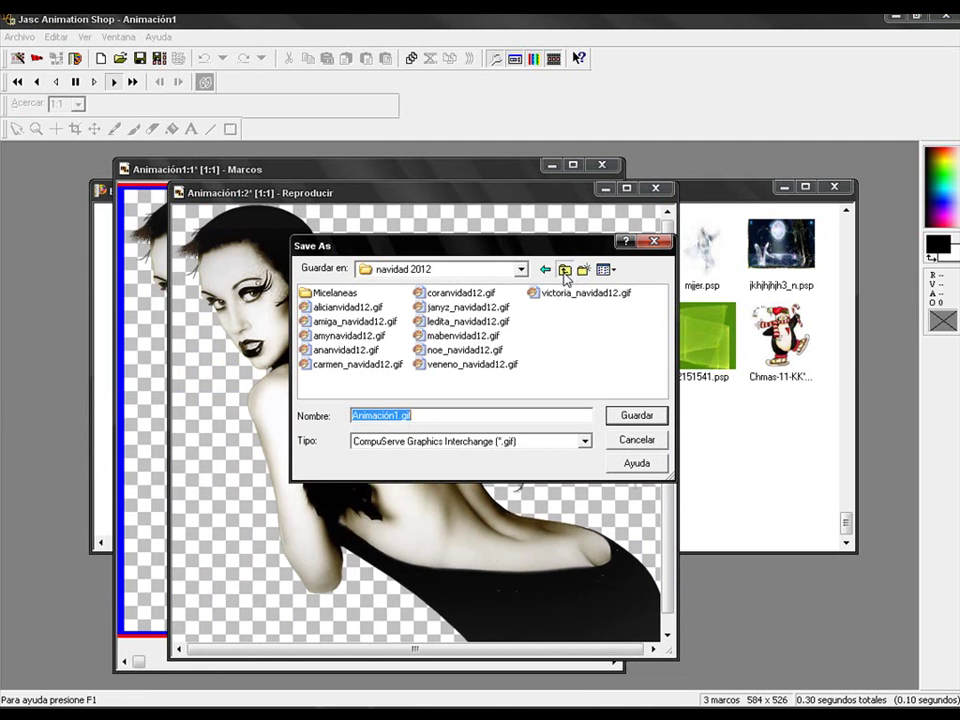
{"action": "left_click", "coordinate": [564, 270]}
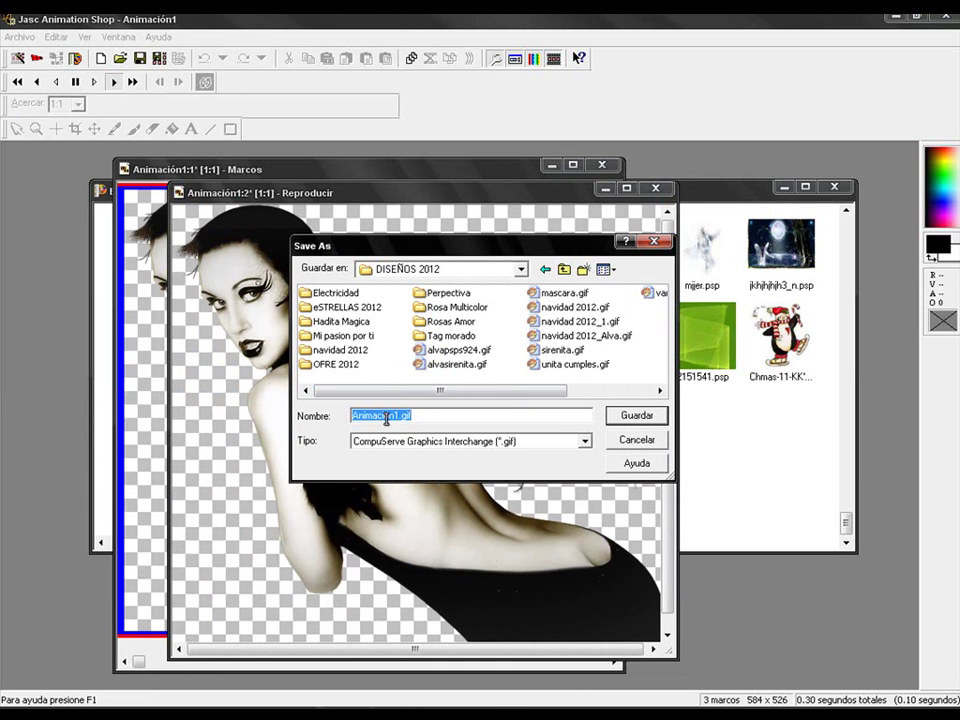
{"action": "left_click_drag", "start_coordinate": [395, 416], "coordinate": [265, 425]}
{"action": "key", "text": "Delete"}
{"action": "key", "text": "Delete"}
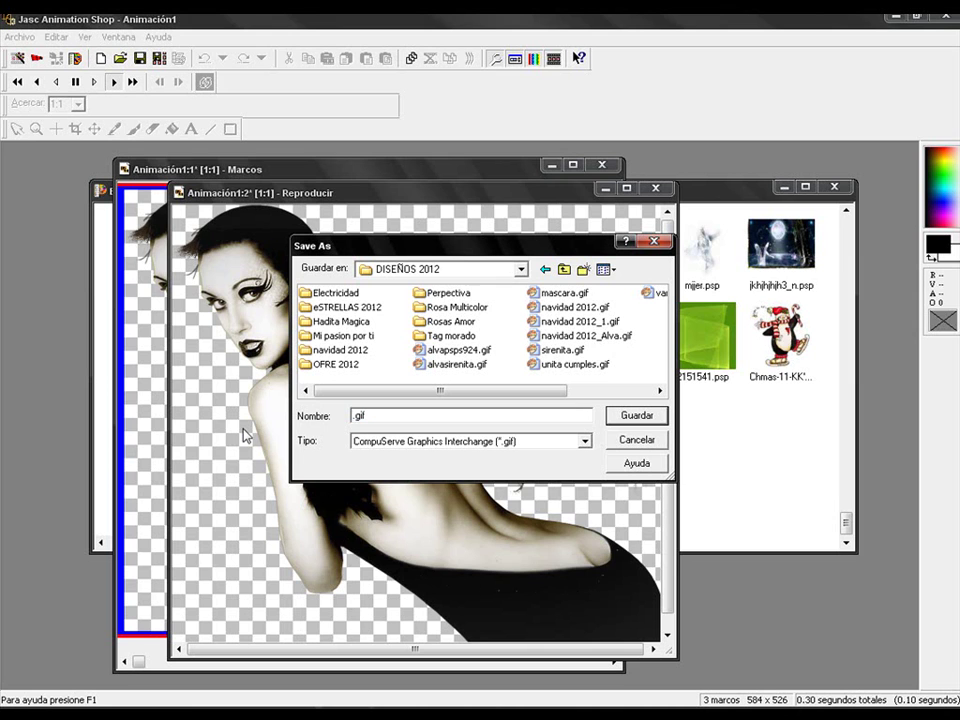
{"action": "type", "text": "300"}
{"action": "left_click", "coordinate": [643, 417]}
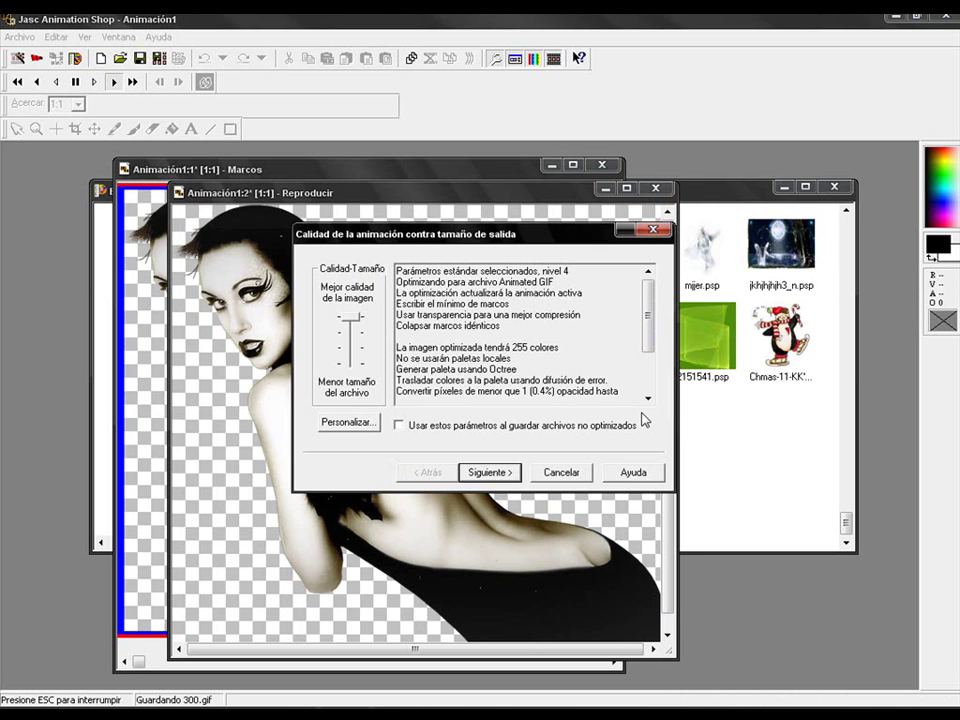
Accept the standard GIF optimization settings and finish exporting the animation.
{"action": "left_click", "coordinate": [490, 472]}
{"action": "left_click", "coordinate": [492, 472]}
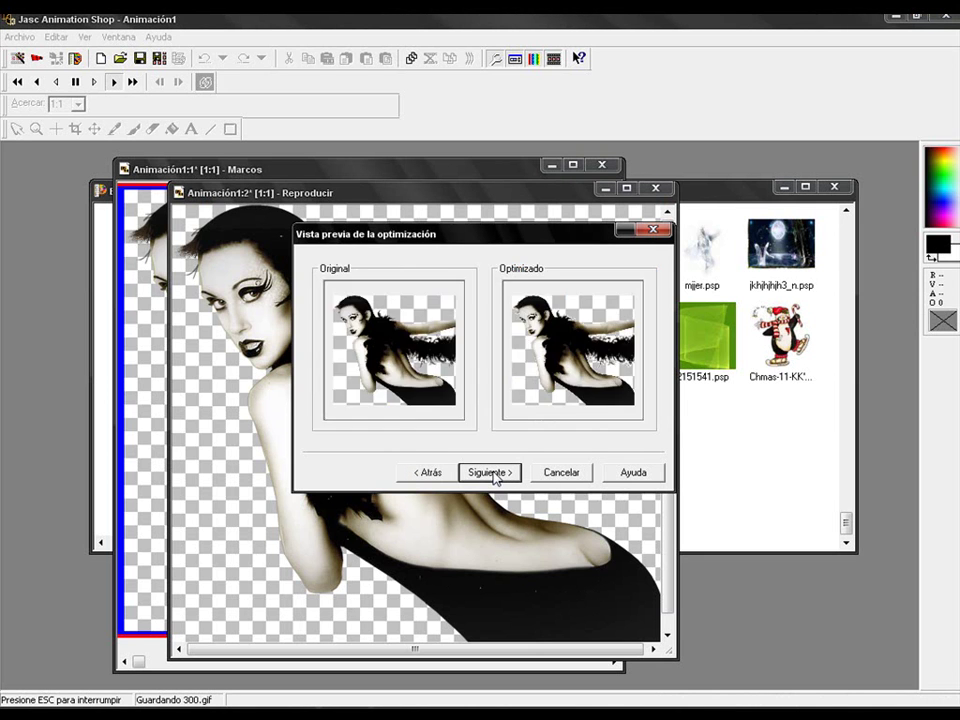
{"action": "left_click", "coordinate": [491, 472]}
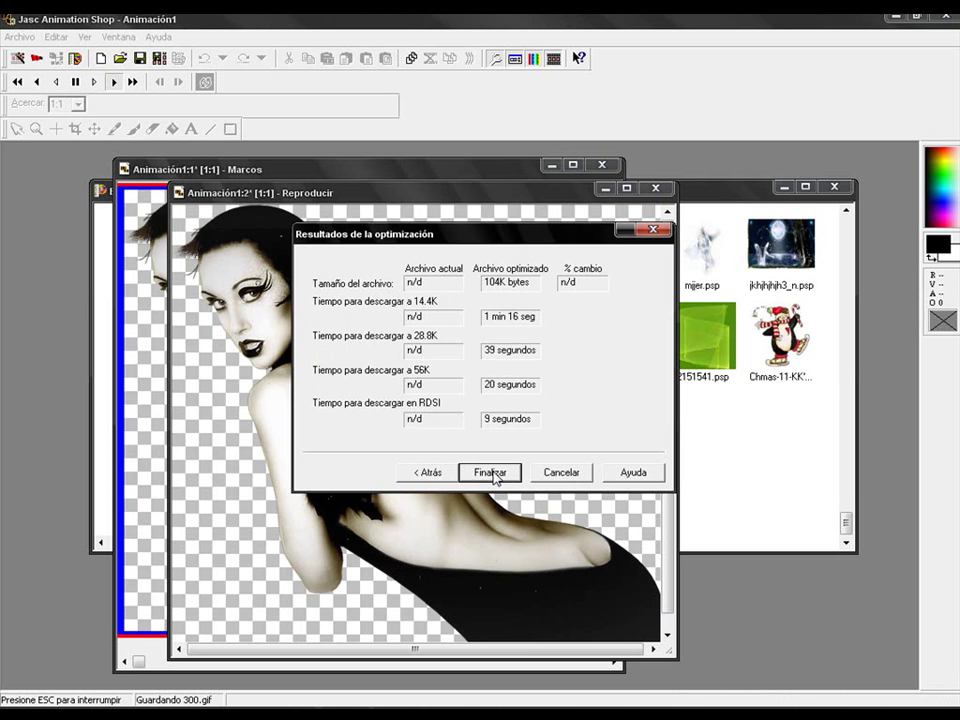
{"action": "left_click", "coordinate": [490, 472]}
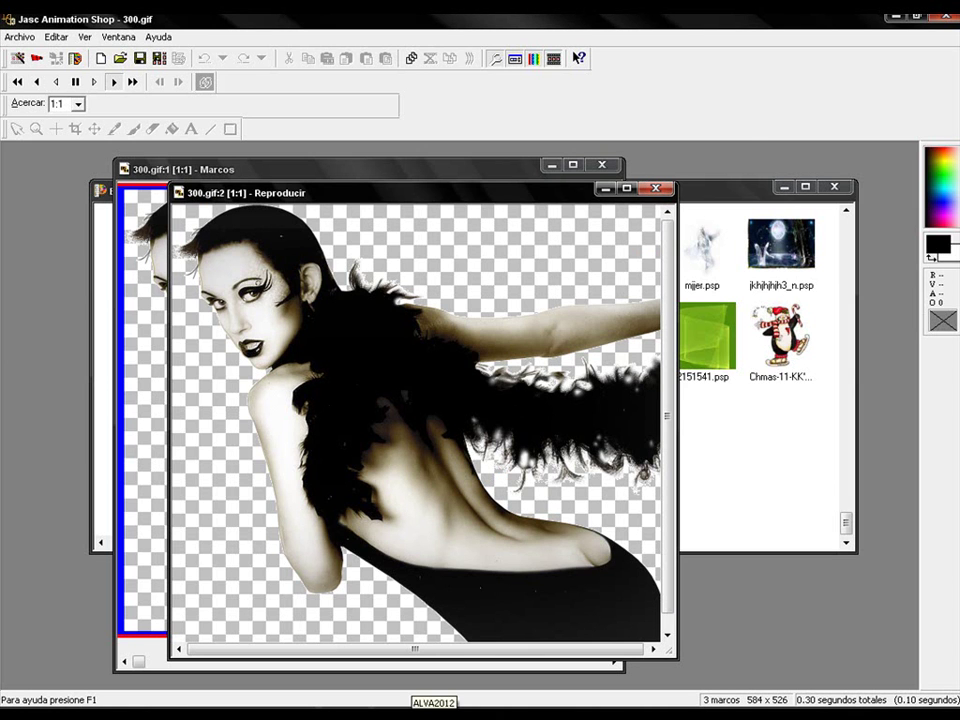
Switch to Windows Explorer, open the Mis imágenes folder and maximize its window.
{"action": "left_click", "coordinate": [432, 712]}
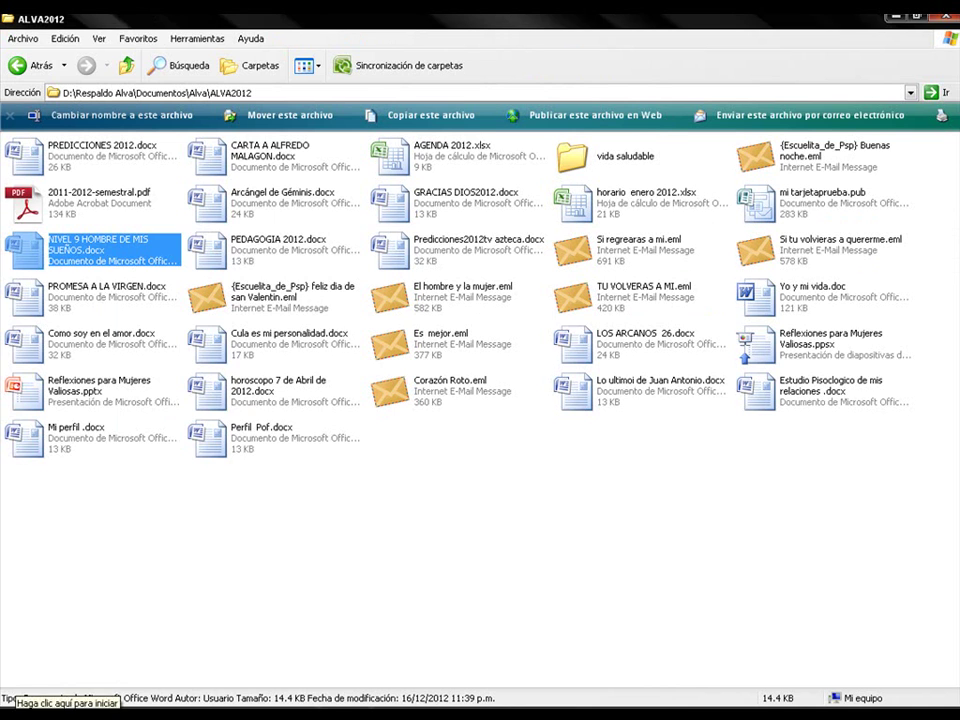
{"action": "left_click", "coordinate": [20, 714]}
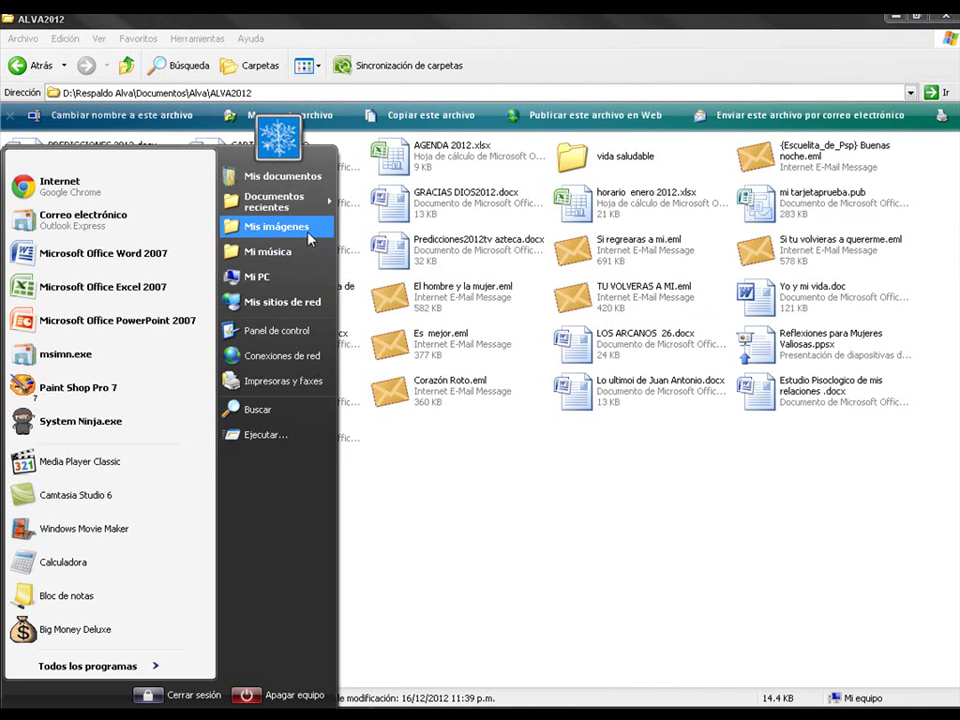
{"action": "left_click", "coordinate": [274, 226]}
{"action": "left_click", "coordinate": [286, 212]}
{"action": "double_click", "coordinate": [286, 212]}
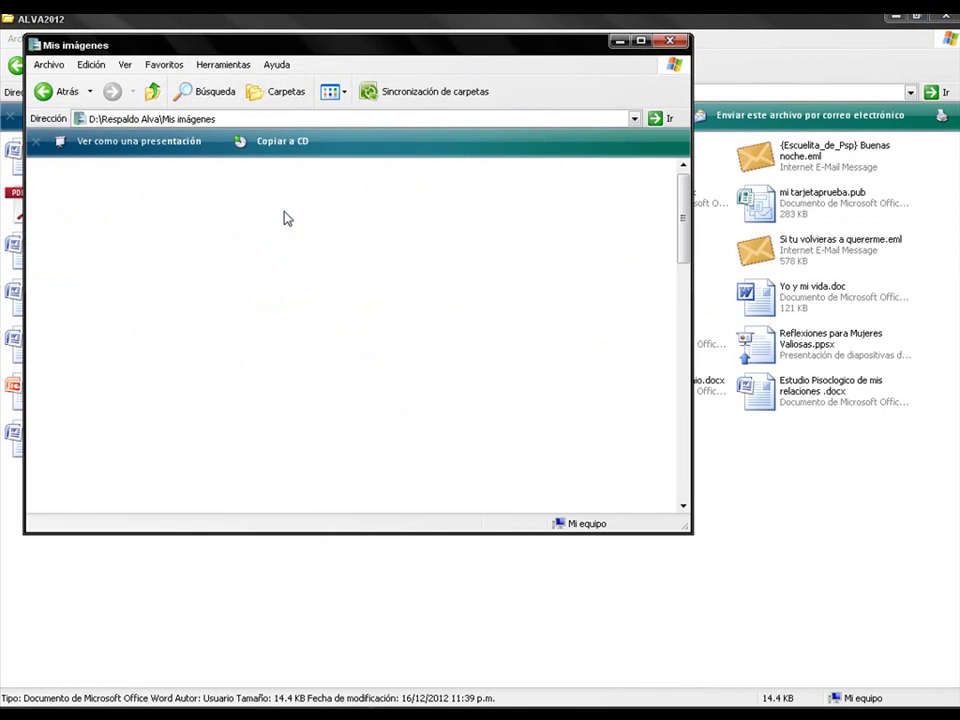
{"action": "left_click", "coordinate": [641, 42]}
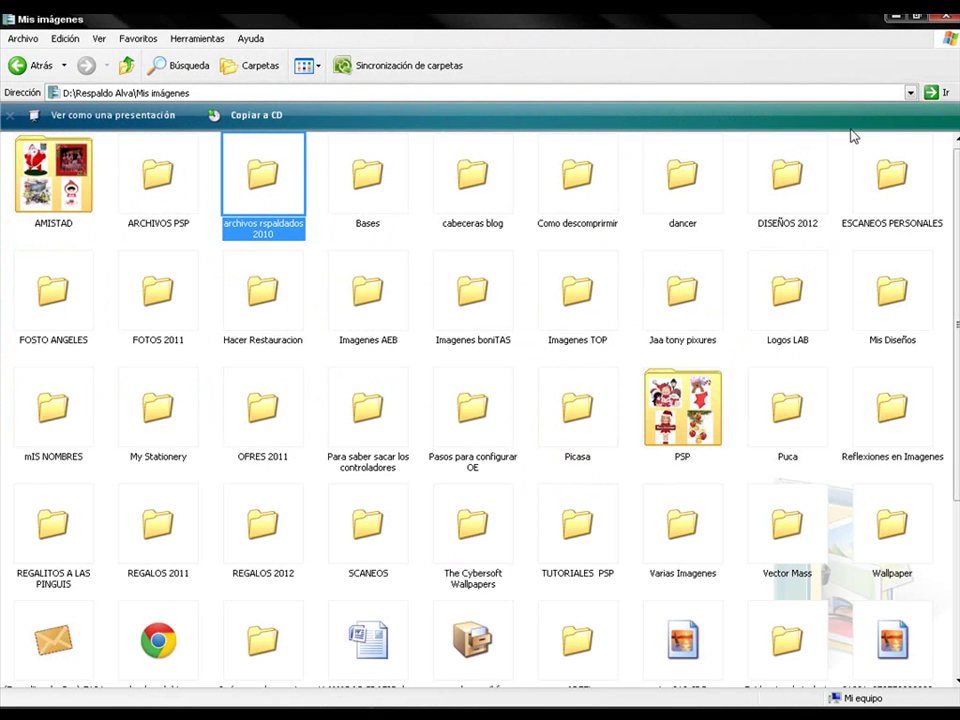
Open 300.gif from the DISEÑOS 2012 folder in the Windows image viewer and examine the glitter animation at an enlarged size.
{"action": "double_click", "coordinate": [786, 188]}
{"action": "scroll", "coordinate": [722, 592], "scroll_direction": "down", "scroll_amount": 3}
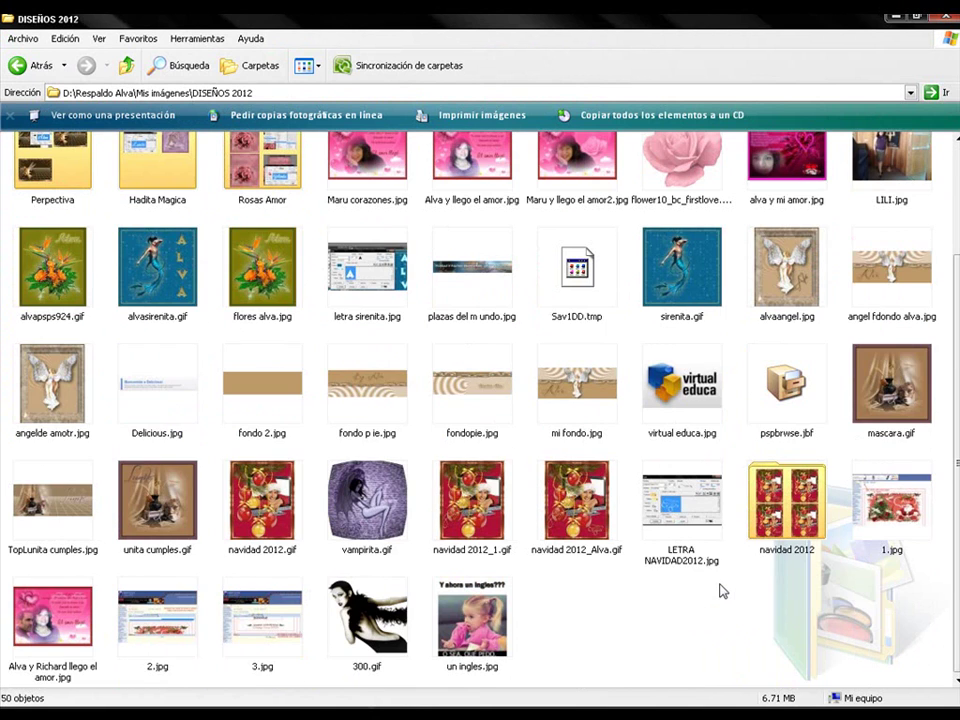
{"action": "double_click", "coordinate": [376, 628]}
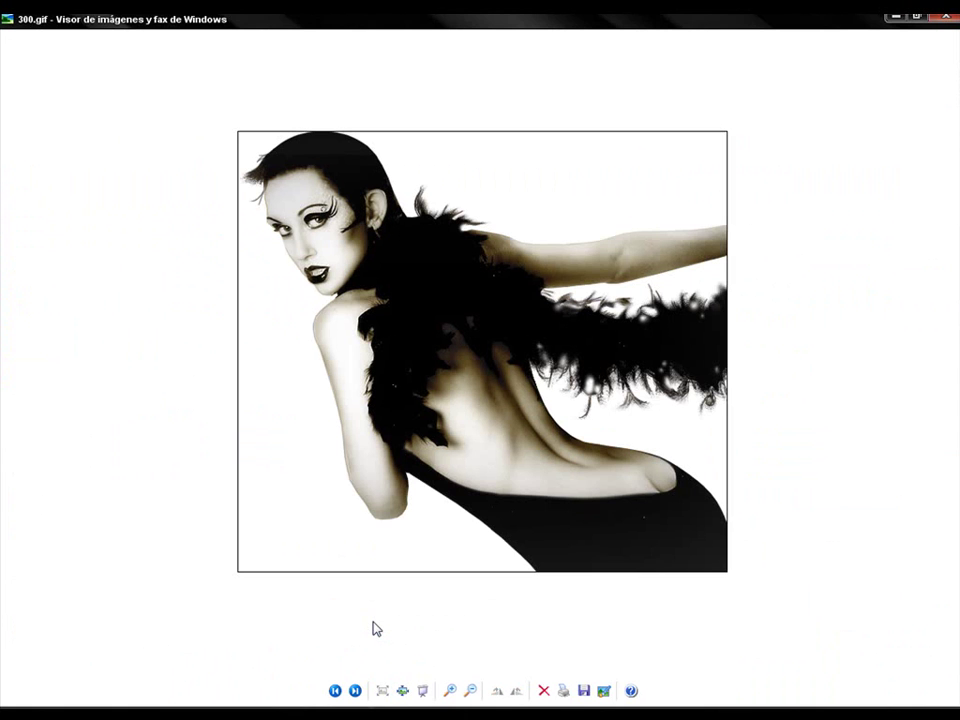
{"action": "scroll", "coordinate": [452, 381], "scroll_direction": "up", "scroll_amount": 3}
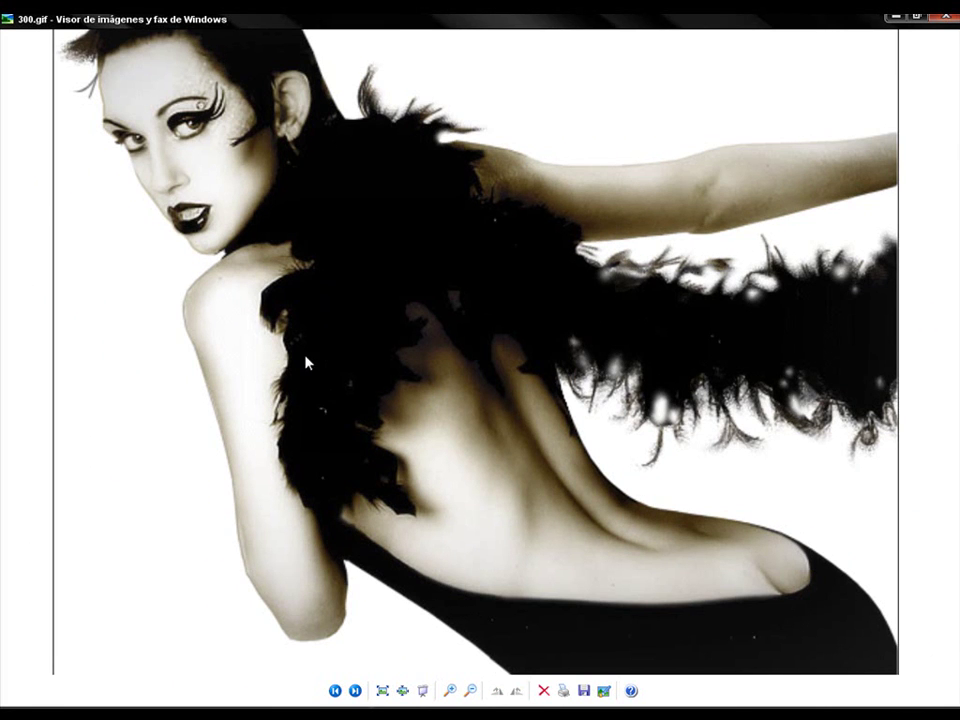
{"action": "scroll", "coordinate": [310, 365], "scroll_direction": "down", "scroll_amount": 2}
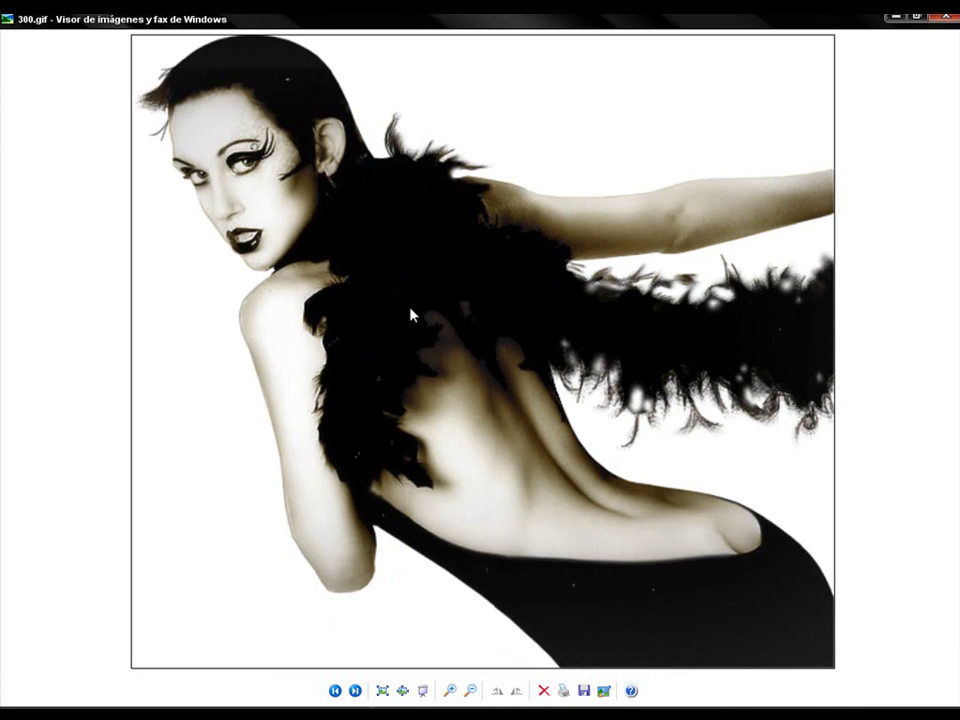
Switch to the Hotmail message in the browser to review the tutorial request and sample image, and return to the 300.gif preview.
{"action": "key", "text": "alt+F4"}
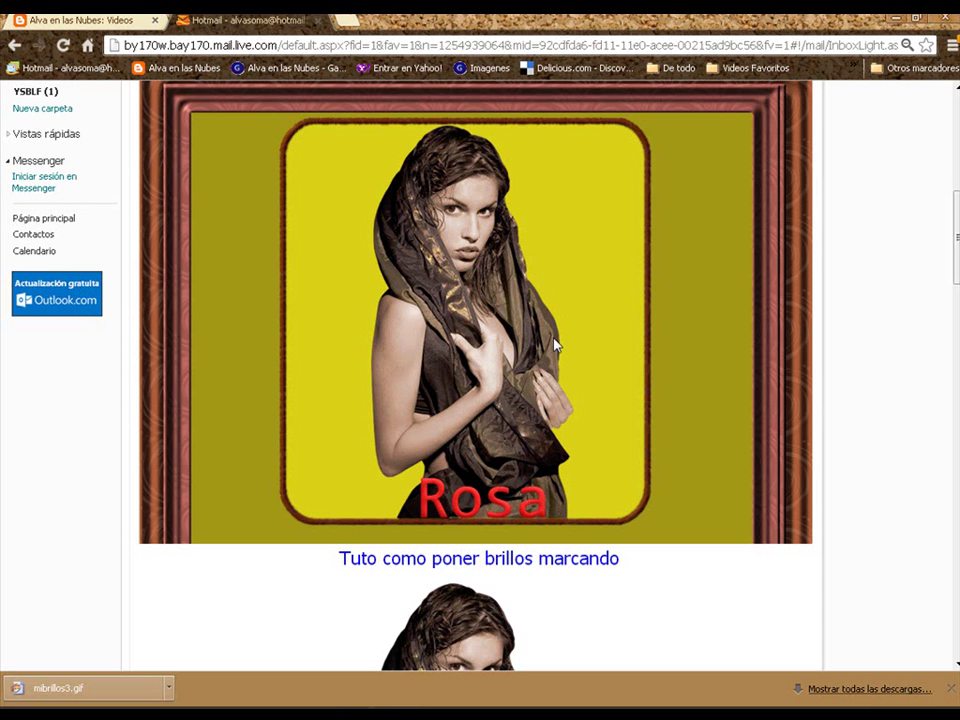
{"action": "scroll", "coordinate": [431, 161], "scroll_direction": "up", "scroll_amount": 2}
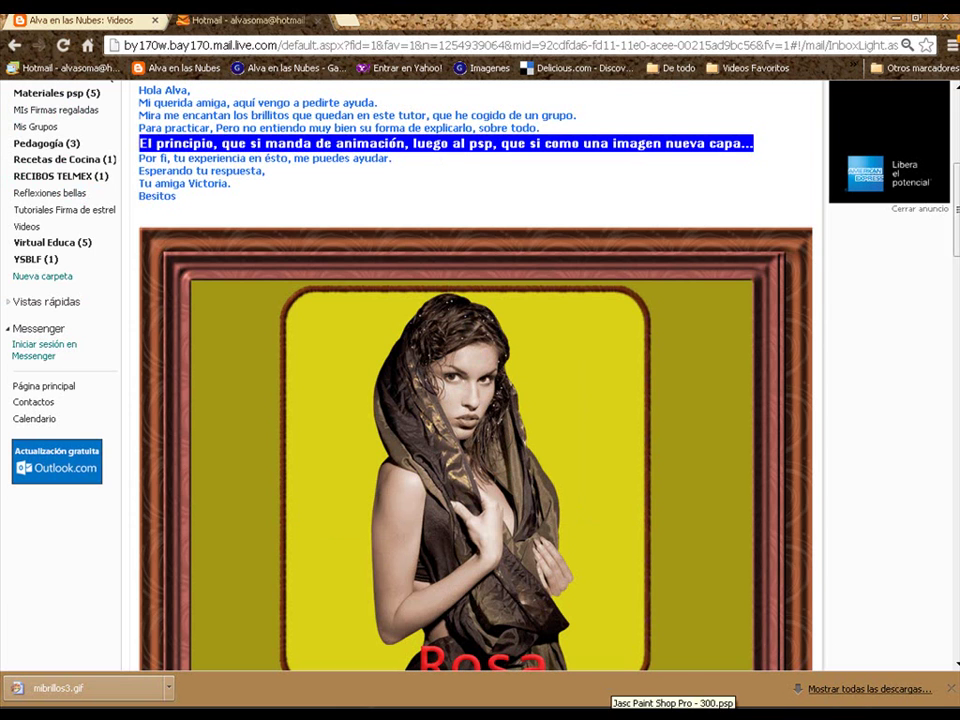
{"action": "left_click", "coordinate": [660, 712]}
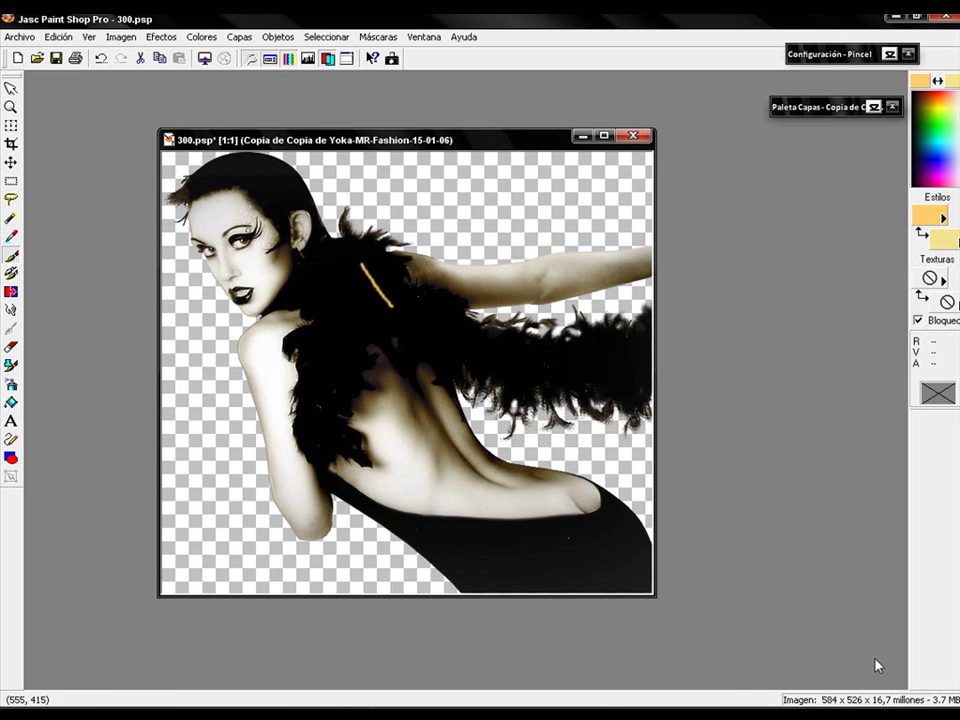
{"action": "left_click", "coordinate": [560, 713]}
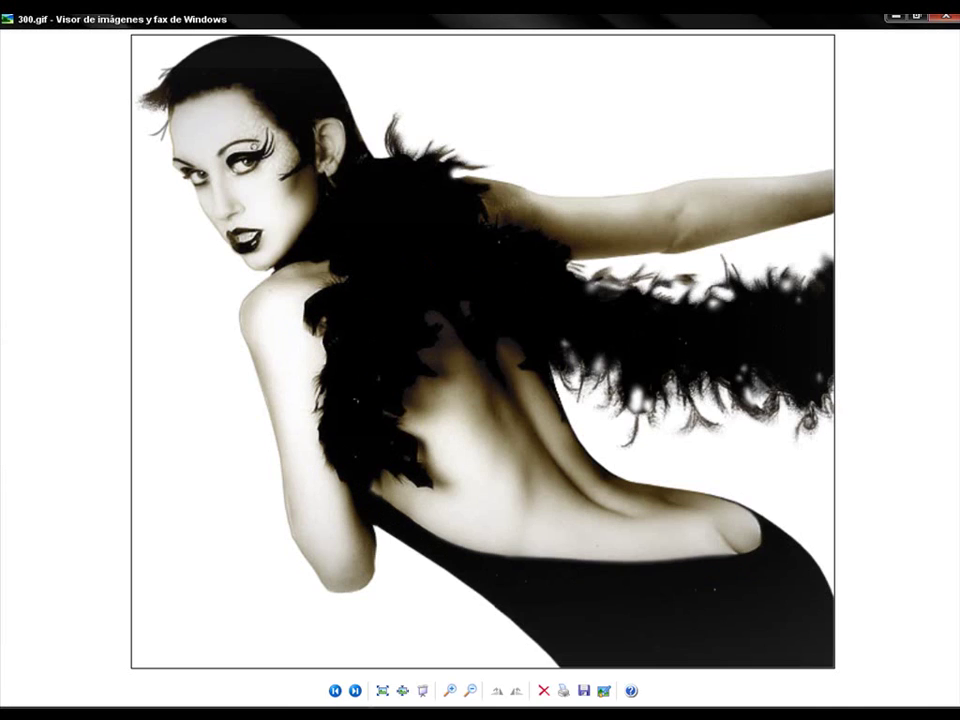